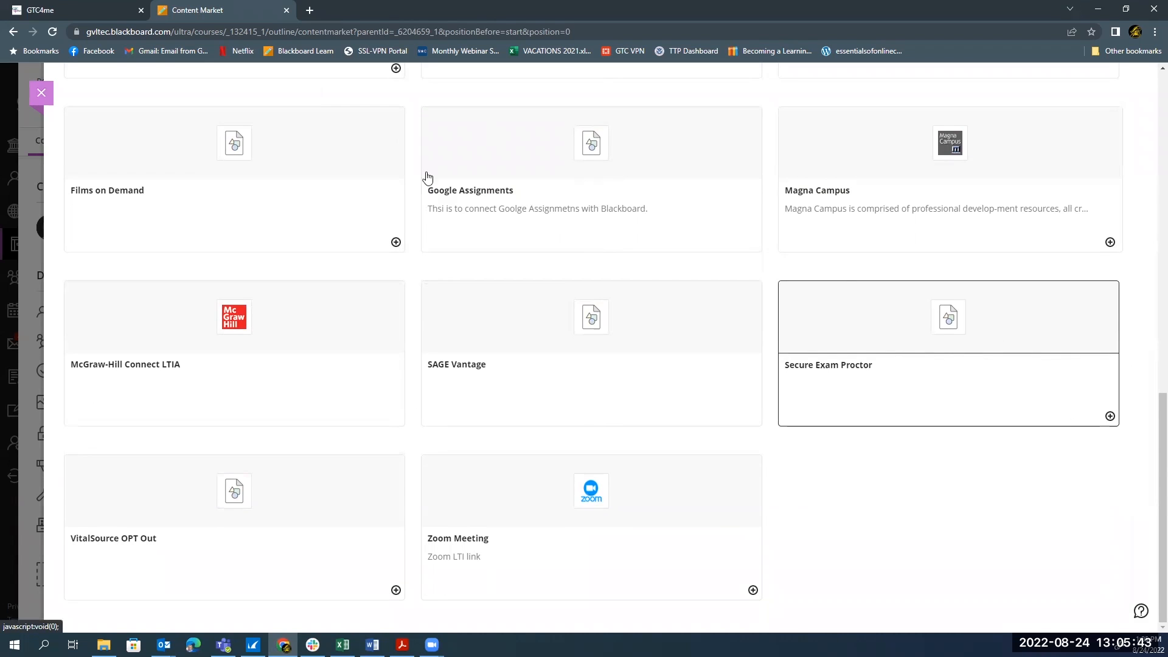
- Add Secure Exam Proctor from the Content Market to the course and delete the duplicate entry below it
left_click(1109, 416)
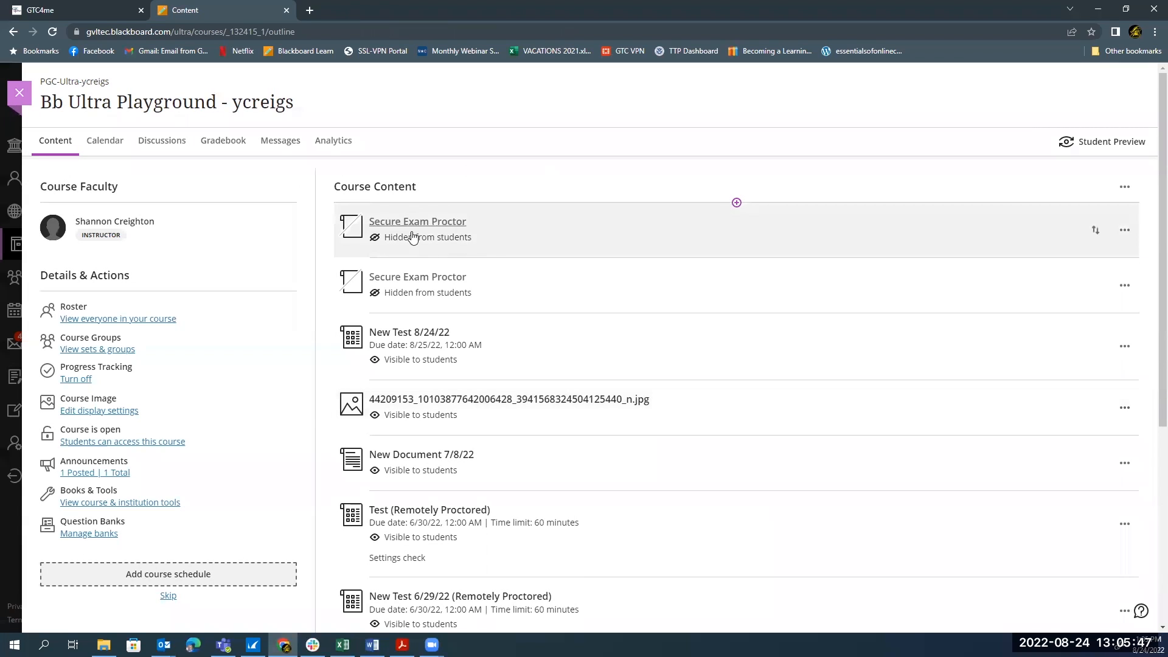
left_click(1125, 288)
left_click(1063, 333)
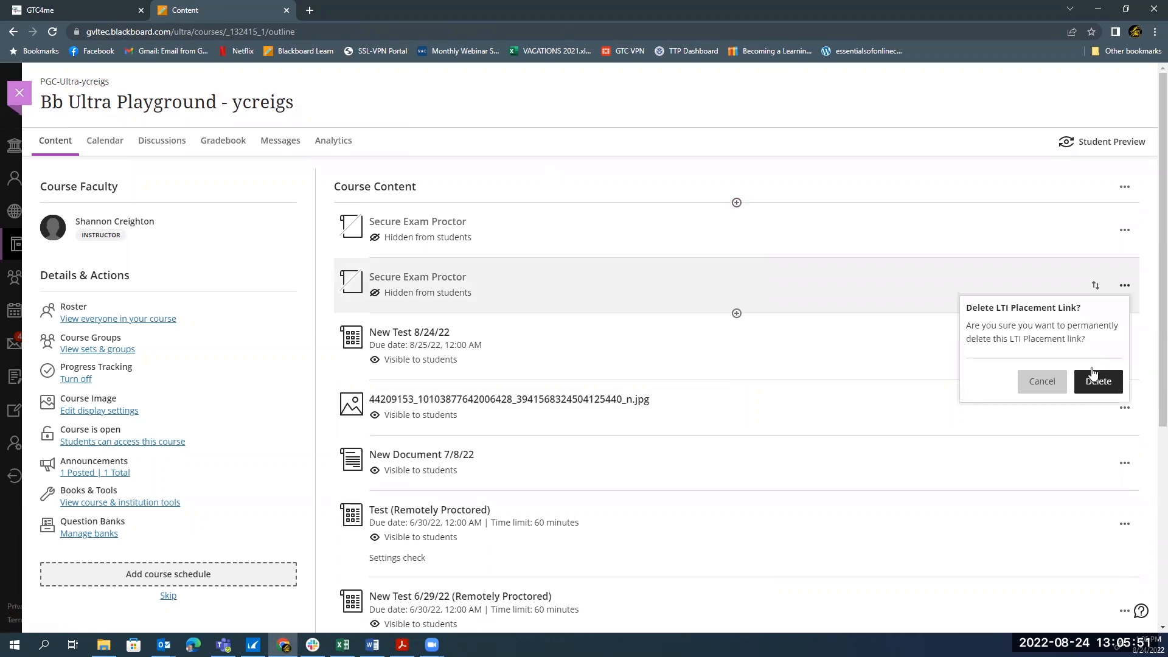
left_click(1092, 381)
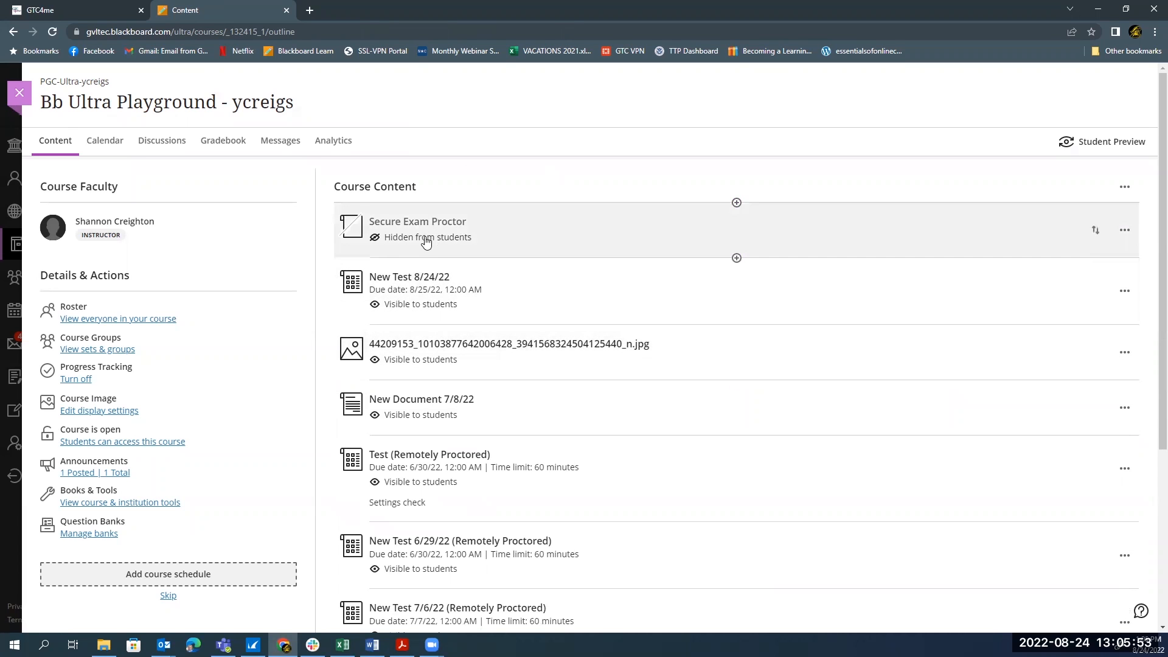
- Make the Secure Exam Proctor item visible to students and launch it
left_click(426, 240)
left_click(404, 256)
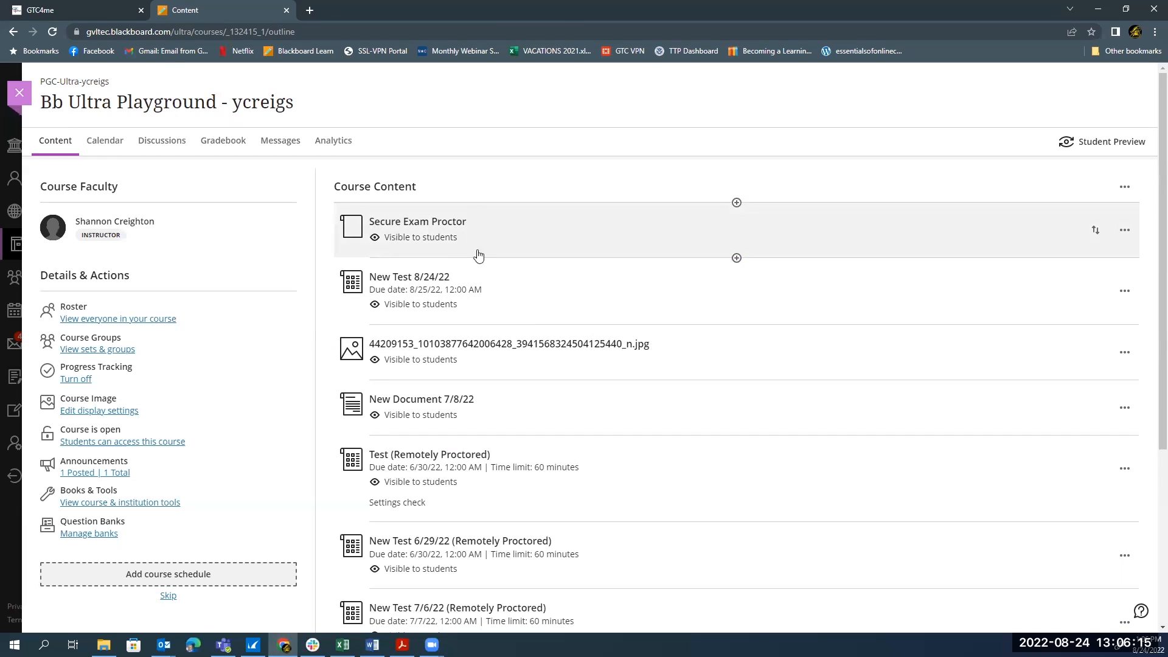
left_click(431, 223)
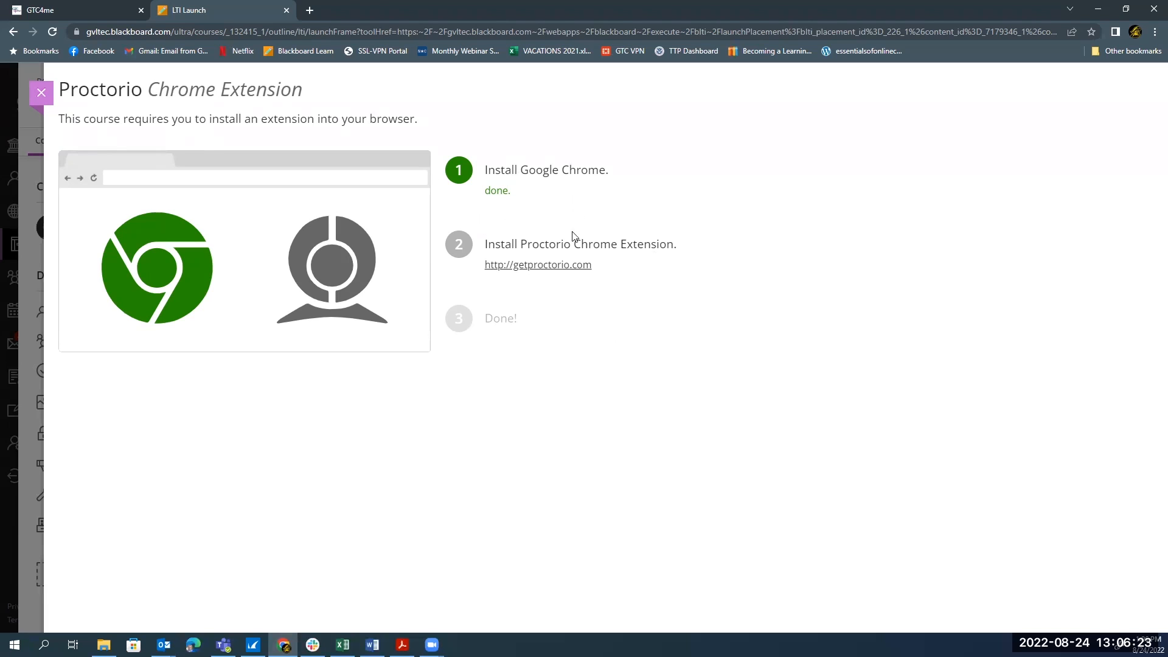
- Install the Proctorio Chrome extension from the Chrome Web Store through the getproctorio.com link
left_click(558, 267)
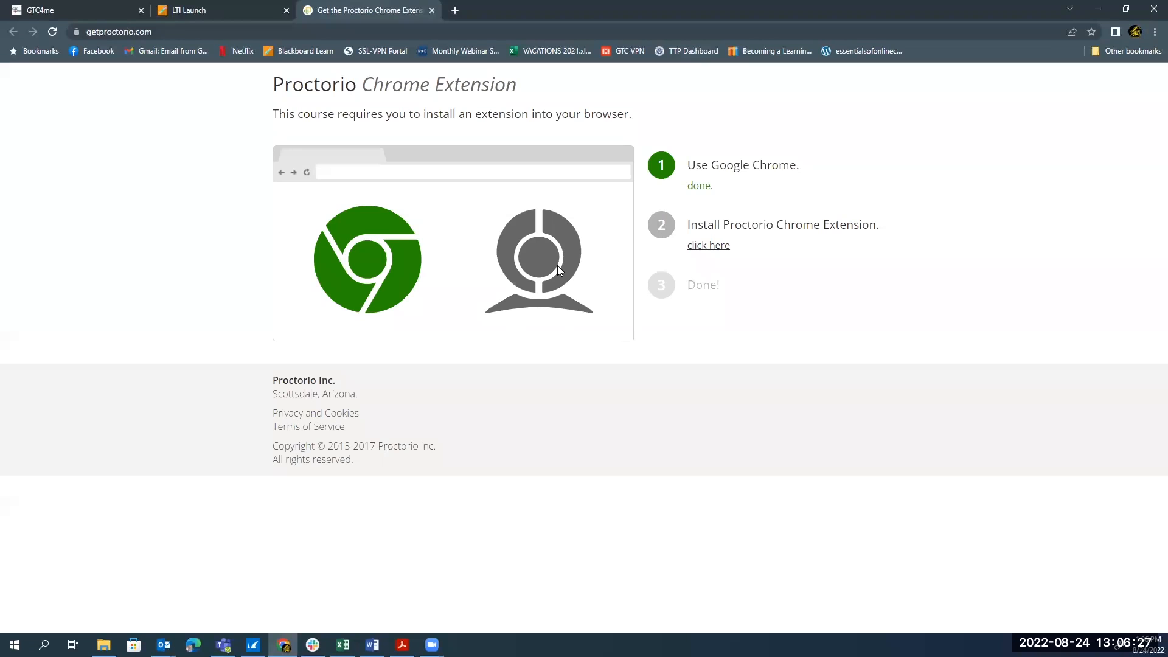
left_click(714, 253)
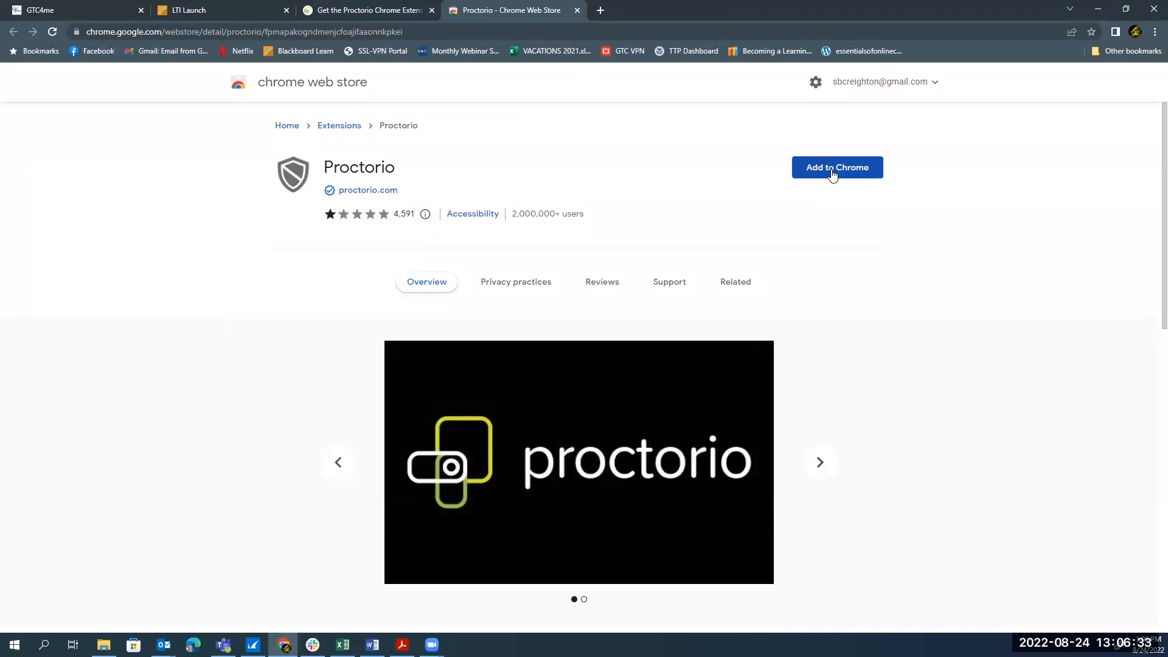
left_click(832, 174)
left_click(596, 222)
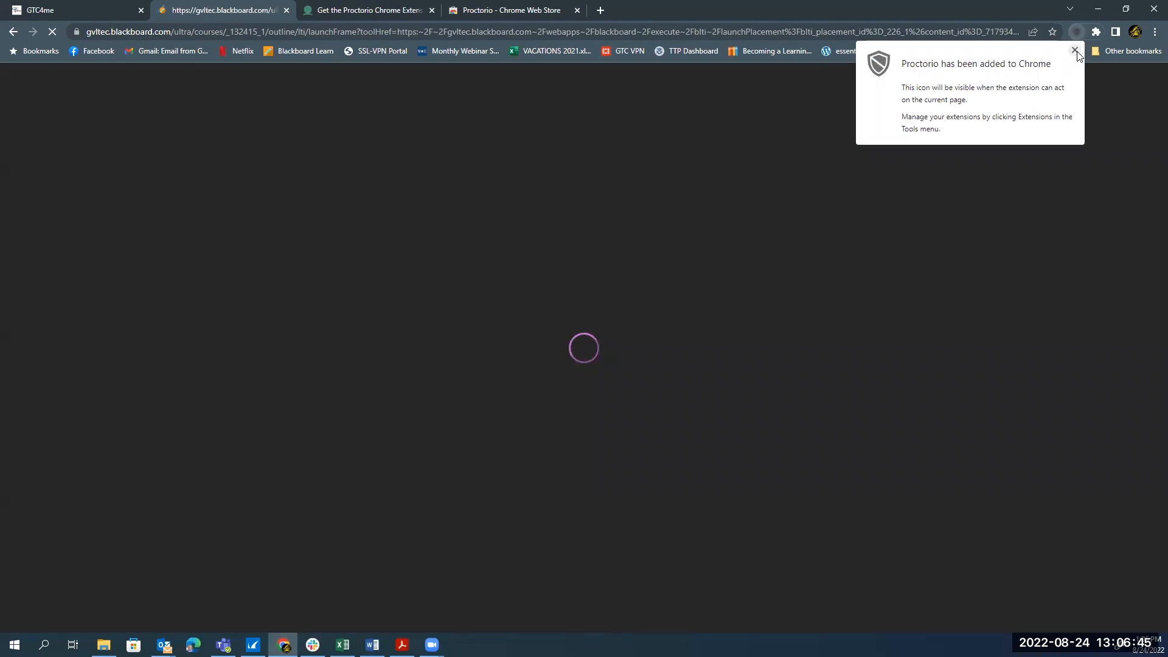
- Close the extension notice and installation tabs, and return to the course content page without the What's new notice
left_click(1075, 51)
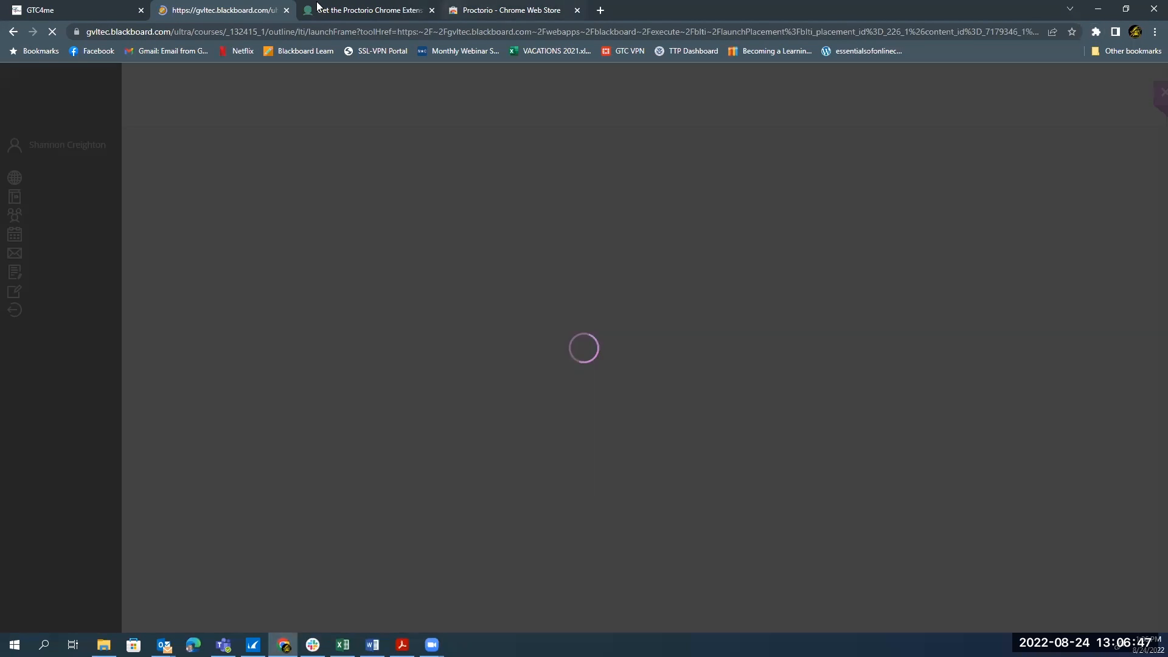
left_click(432, 9)
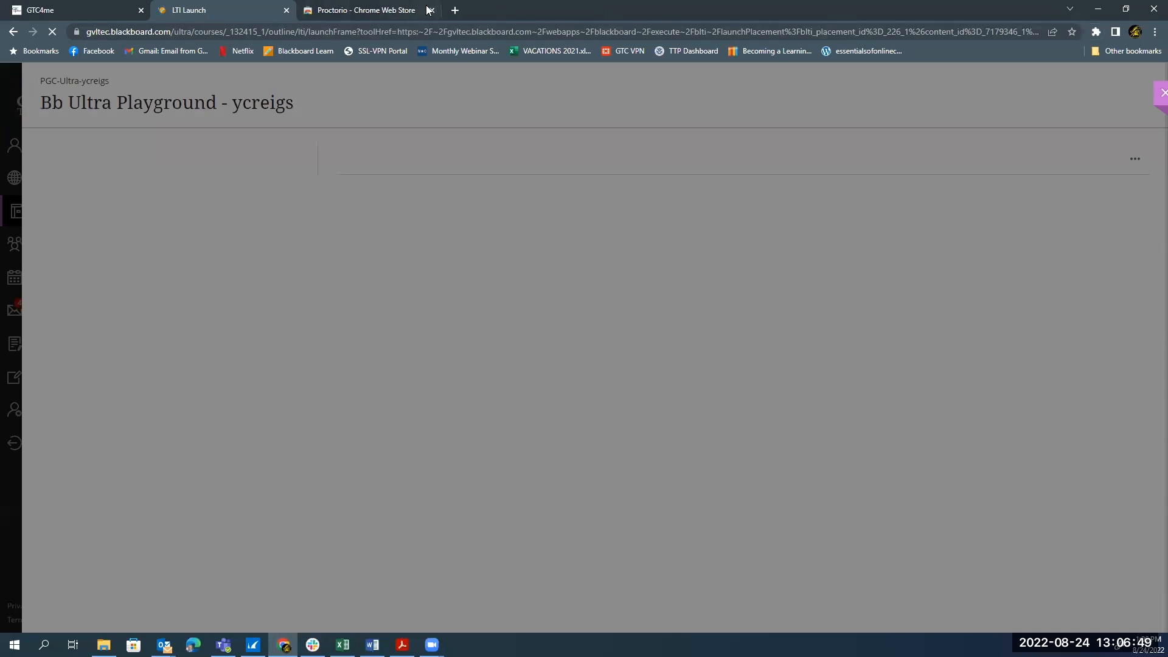
left_click(432, 10)
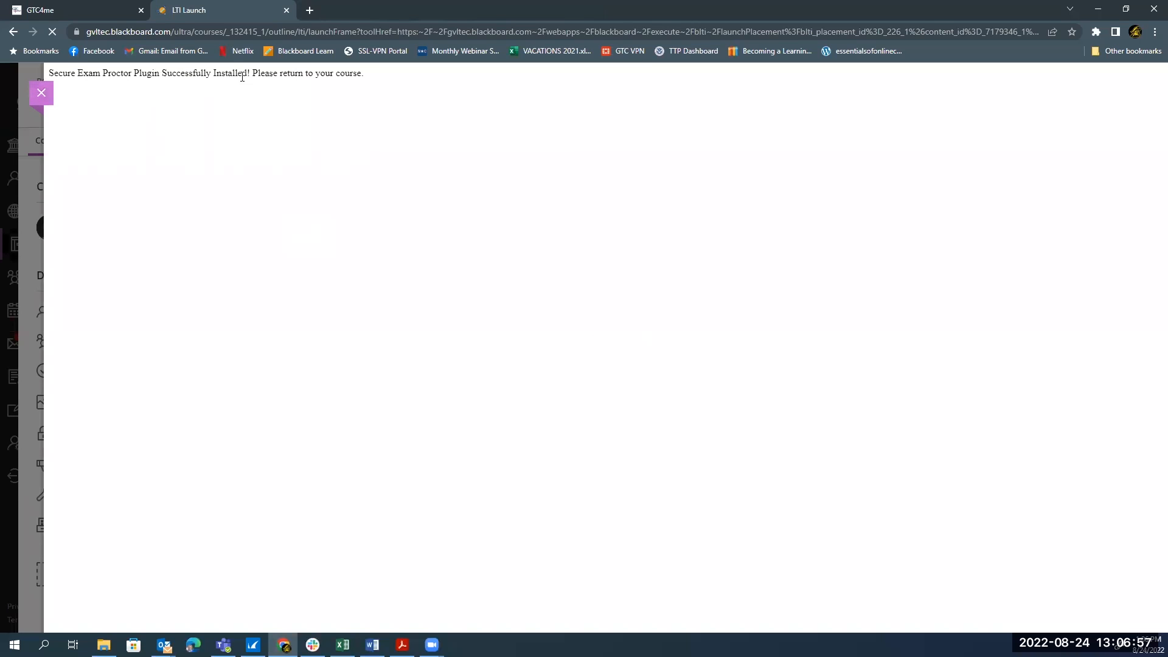
left_click(40, 96)
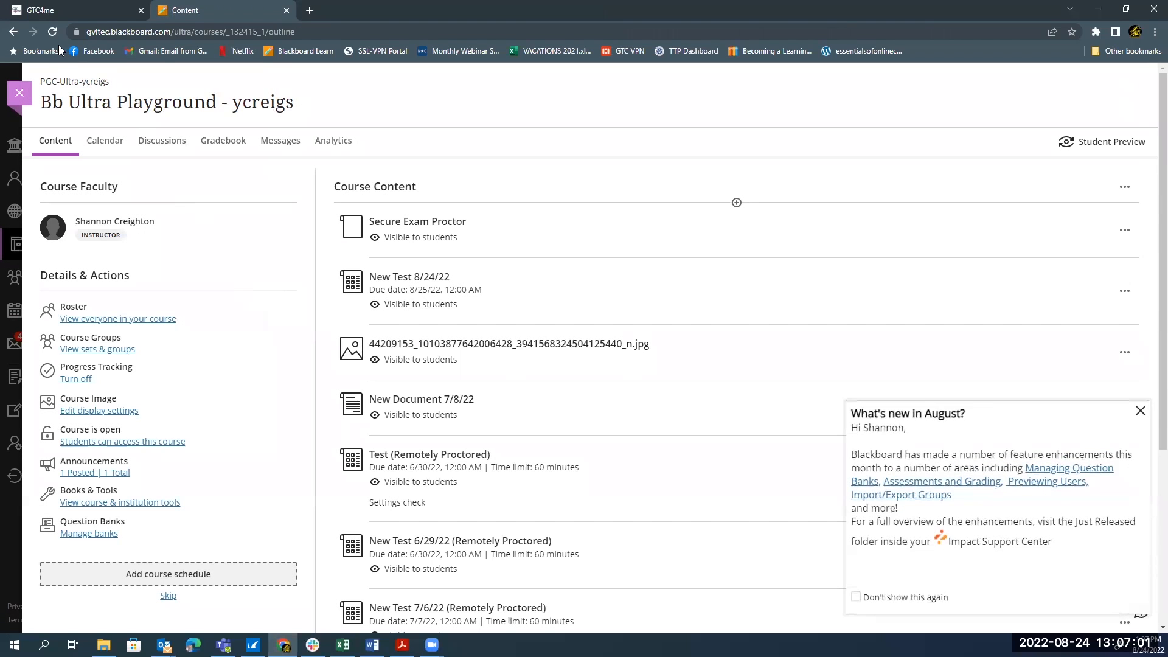
left_click(1140, 413)
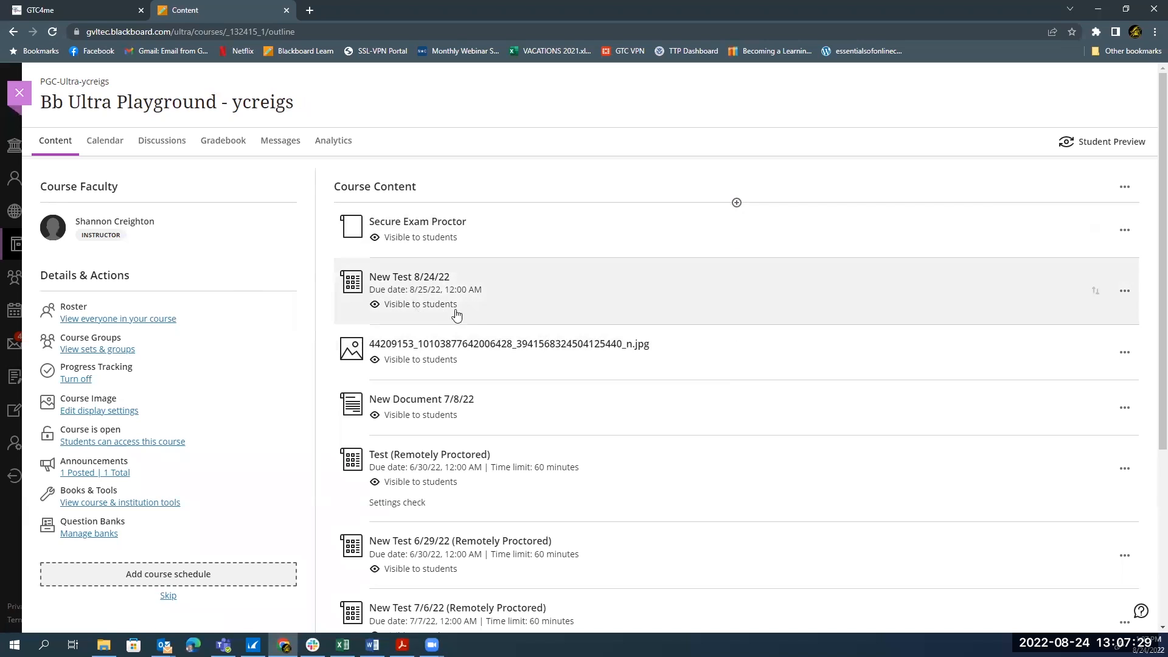
- Open New Test 8/24/22 for editing and bring up its full test settings
left_click(1132, 300)
left_click(1102, 316)
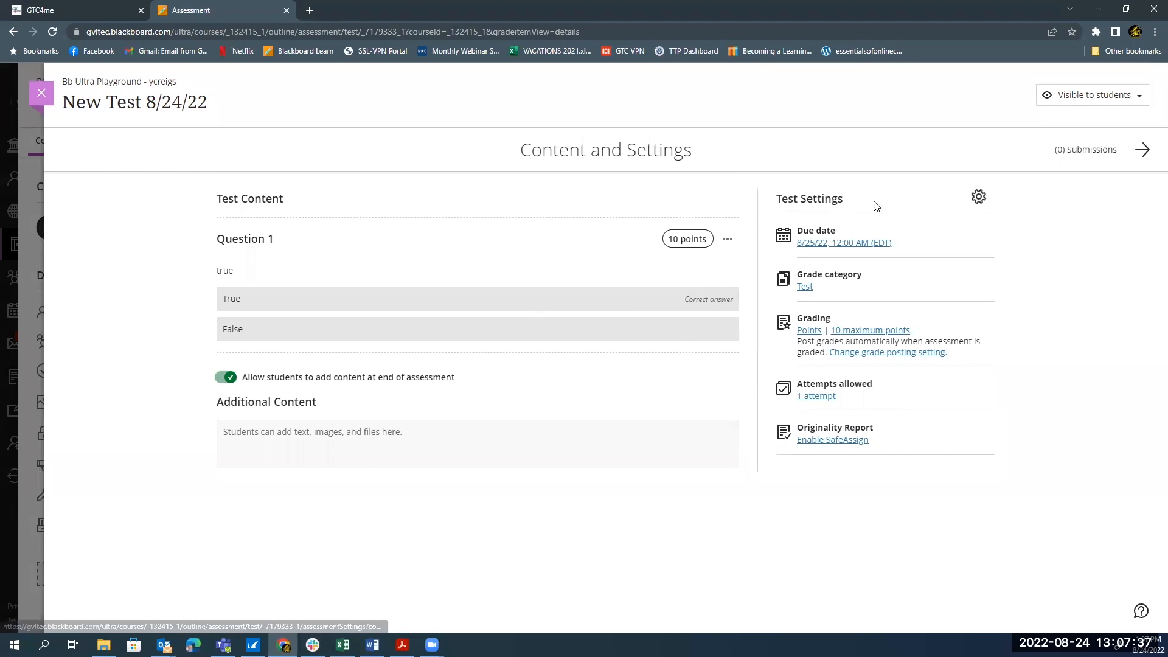
left_click(979, 198)
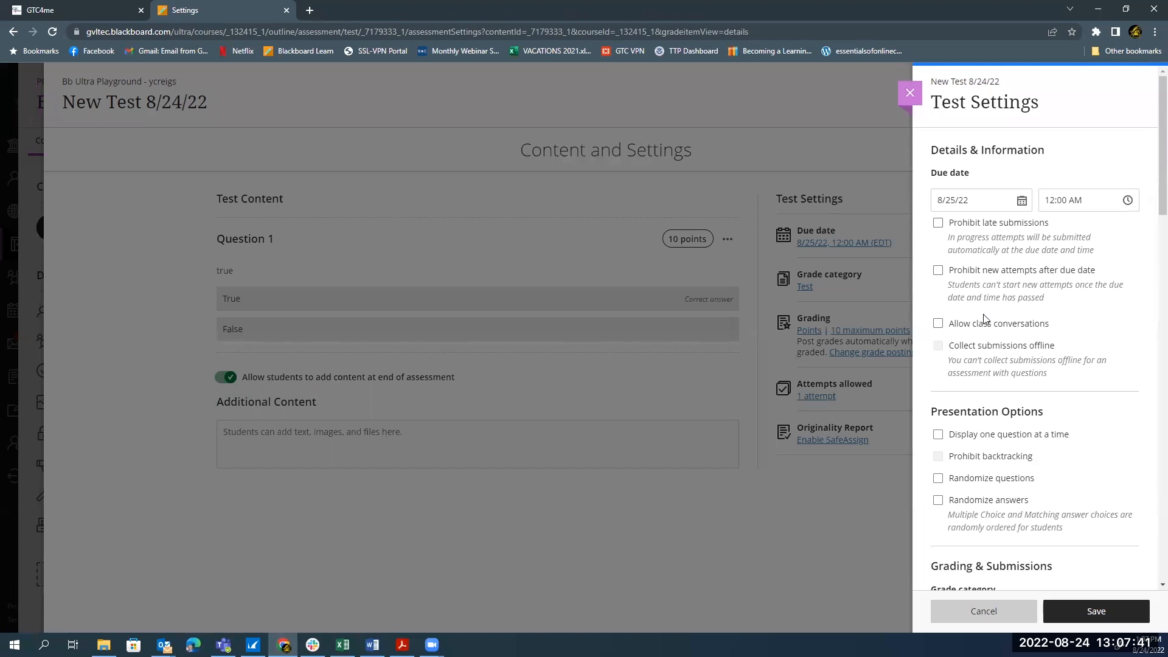
- Add a 60-minute time limit to the test under Additional Tools
scroll(986, 313, "down", 5)
scroll(986, 322, "down", 10)
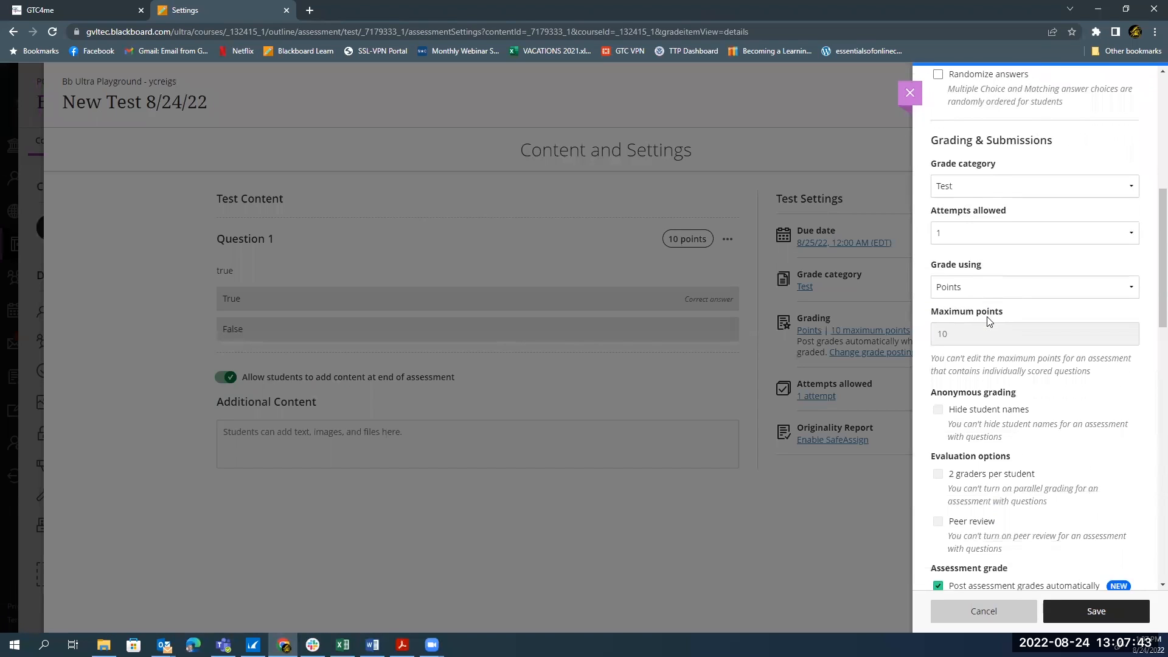
scroll(987, 326, "down", 2)
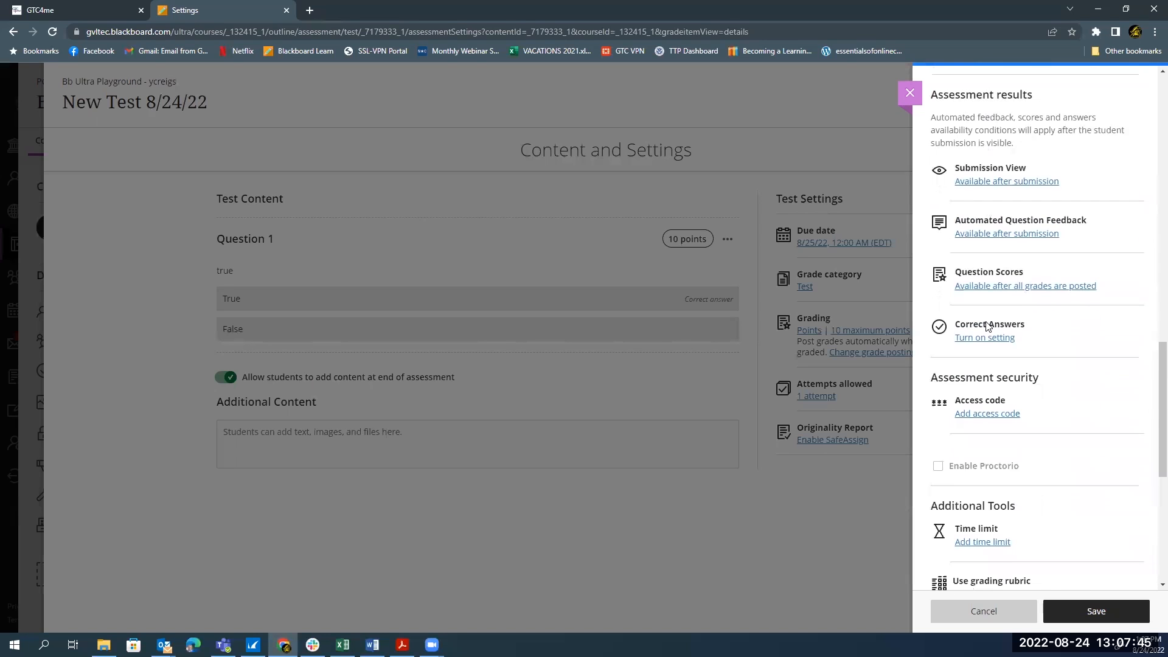
scroll(1031, 391, "up", 4)
scroll(1032, 389, "down", 5)
scroll(1031, 387, "down", 1)
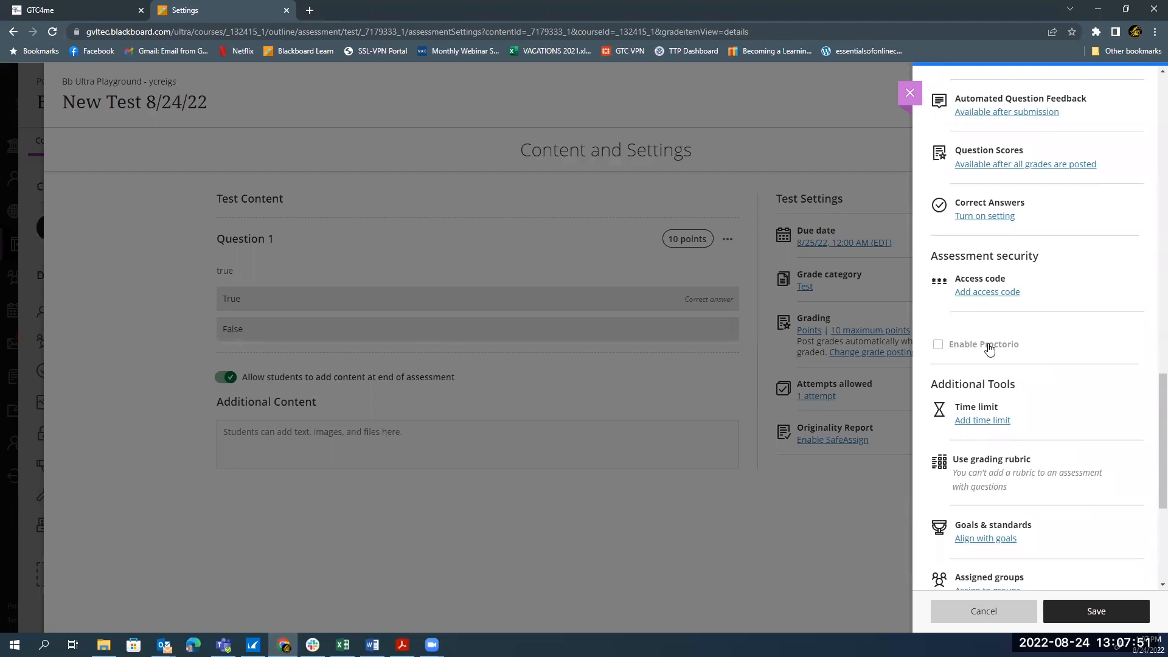
left_click(973, 421)
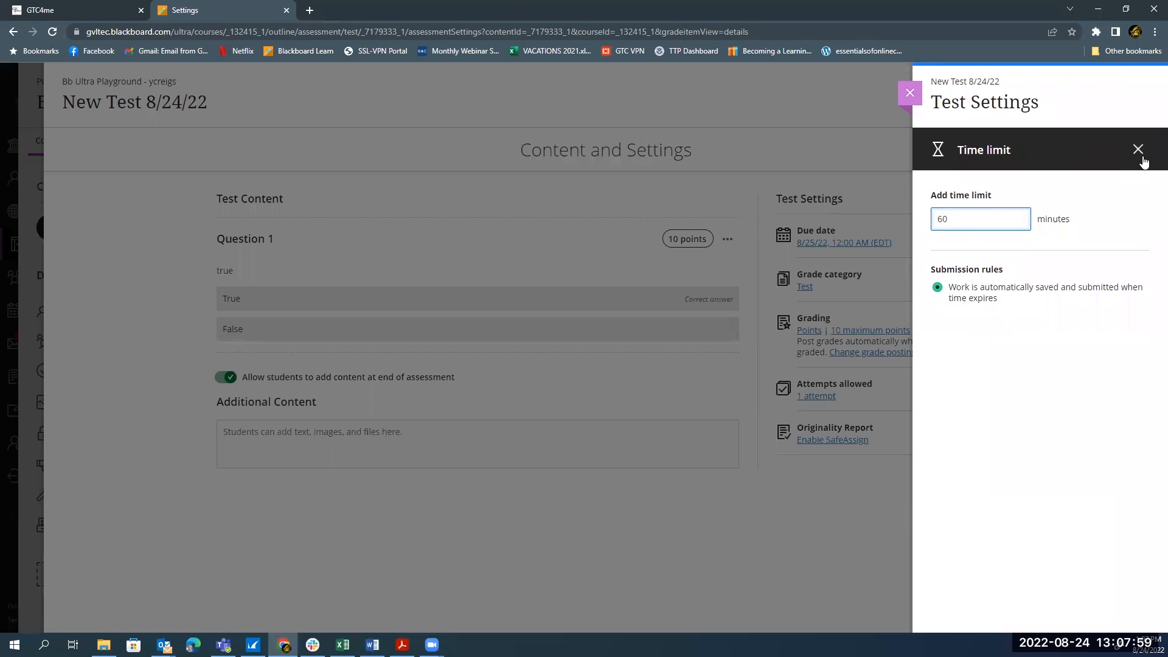
left_click(1140, 155)
- Enable Proctorio for the test under Assessment security
scroll(1058, 382, "down", 15)
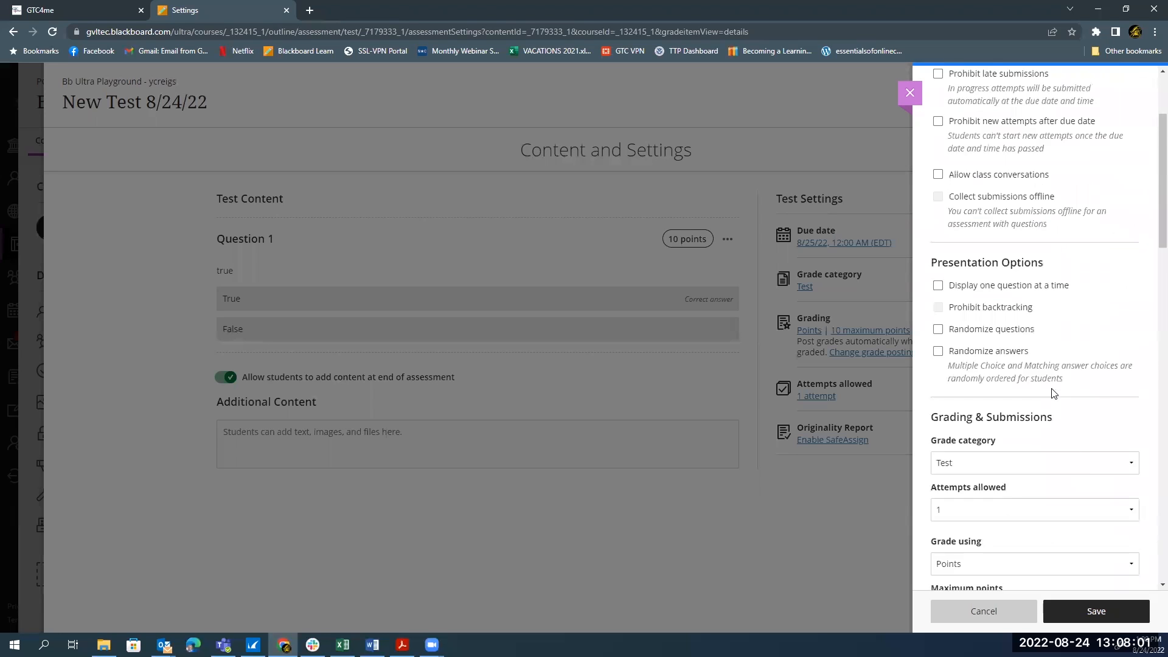
scroll(1052, 396, "down", 3)
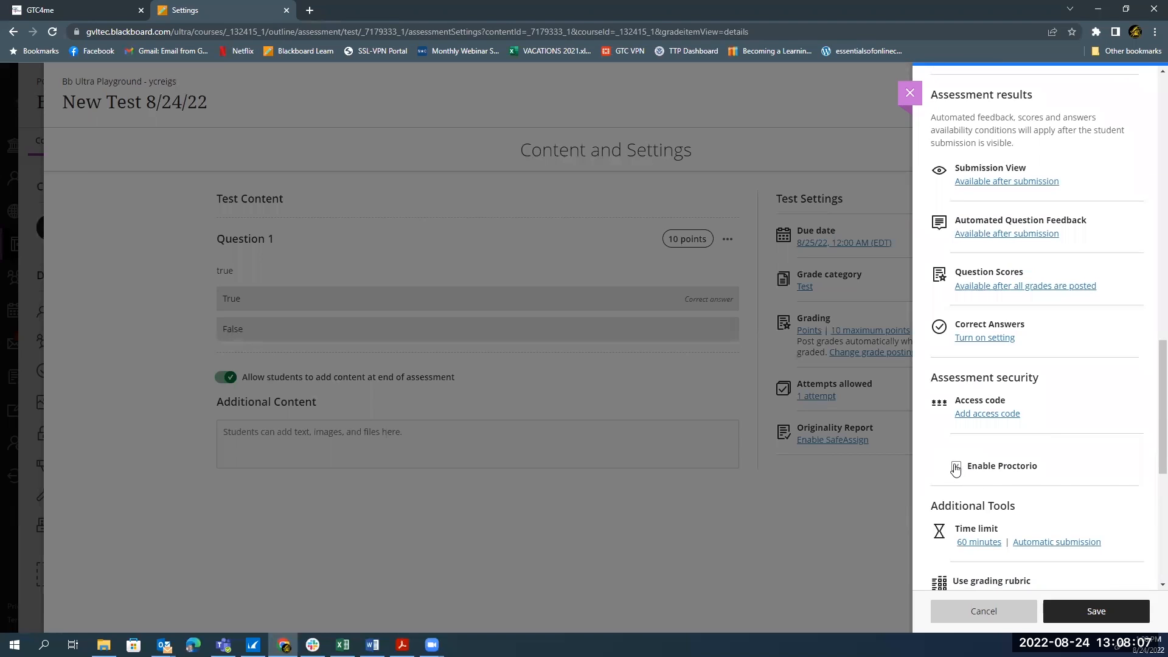
left_click(955, 468)
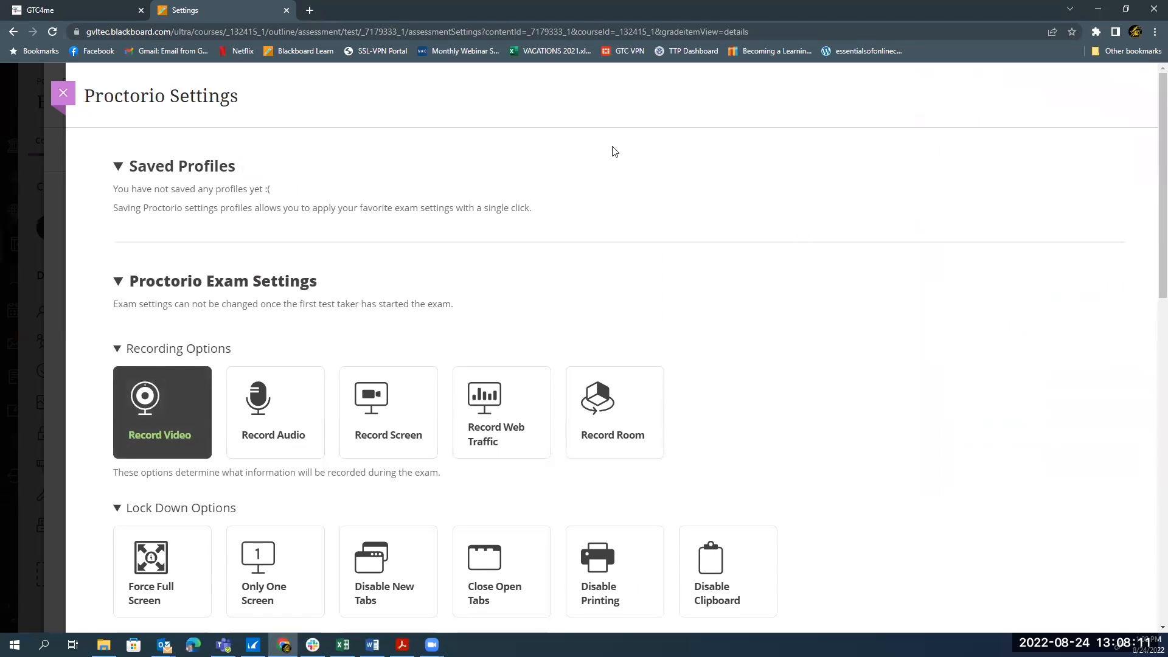
- Review Proctorio's recording options, including the Record Room choices for scanning the test environment
scroll(639, 179, "down", 1)
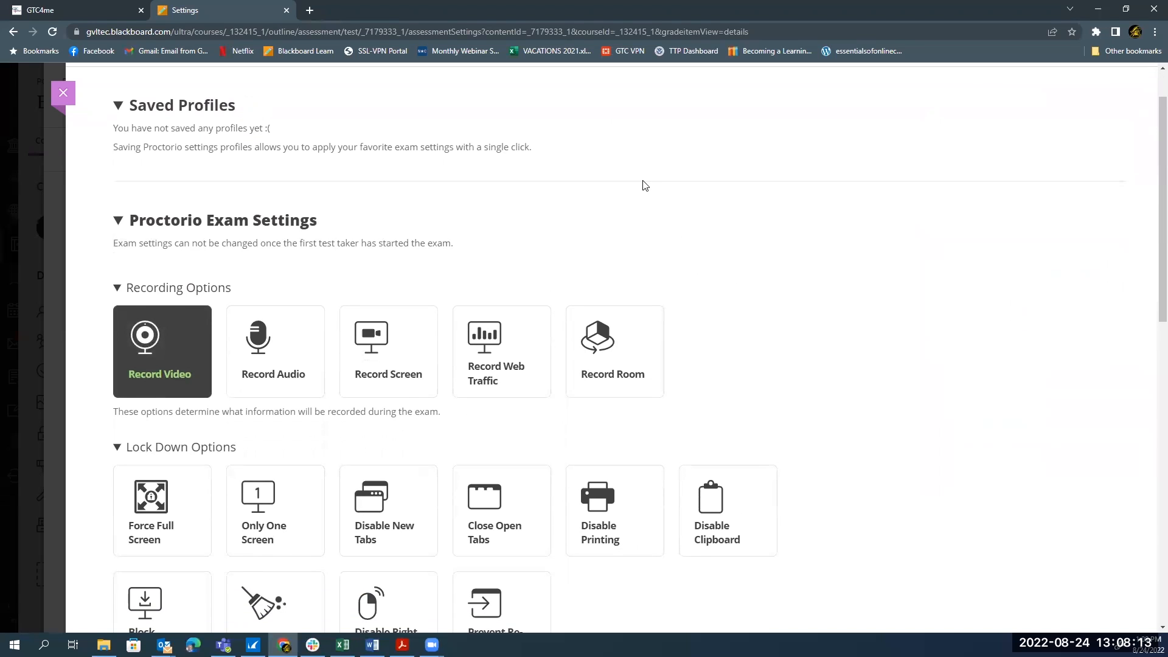
scroll(645, 186, "down", 2)
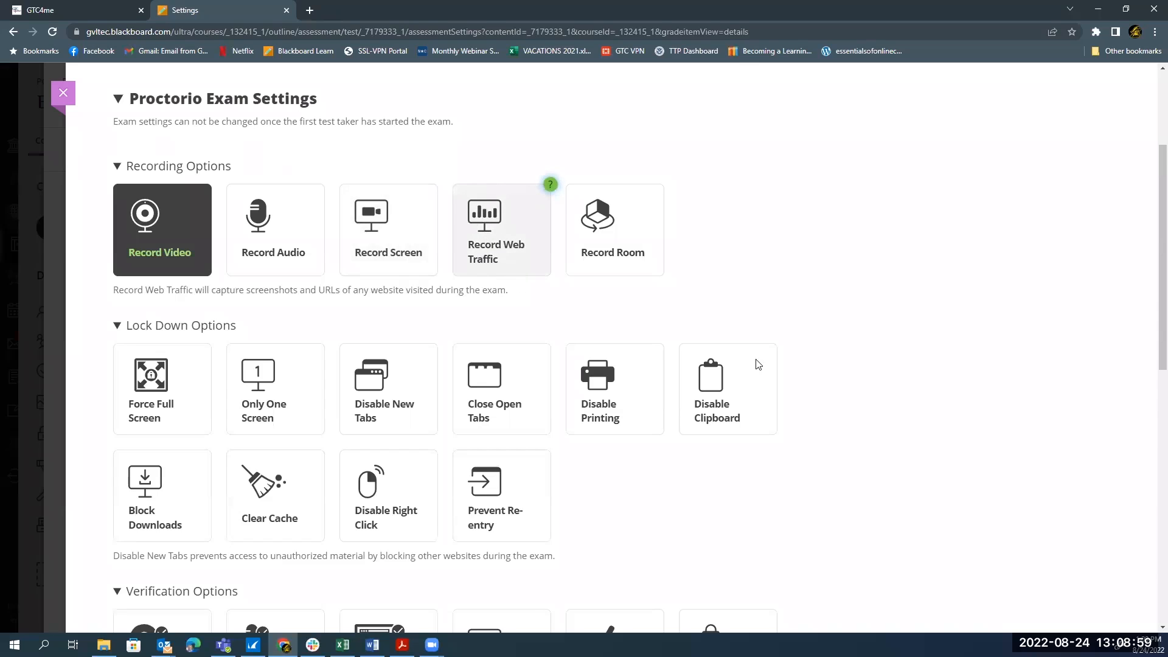
left_click(612, 245)
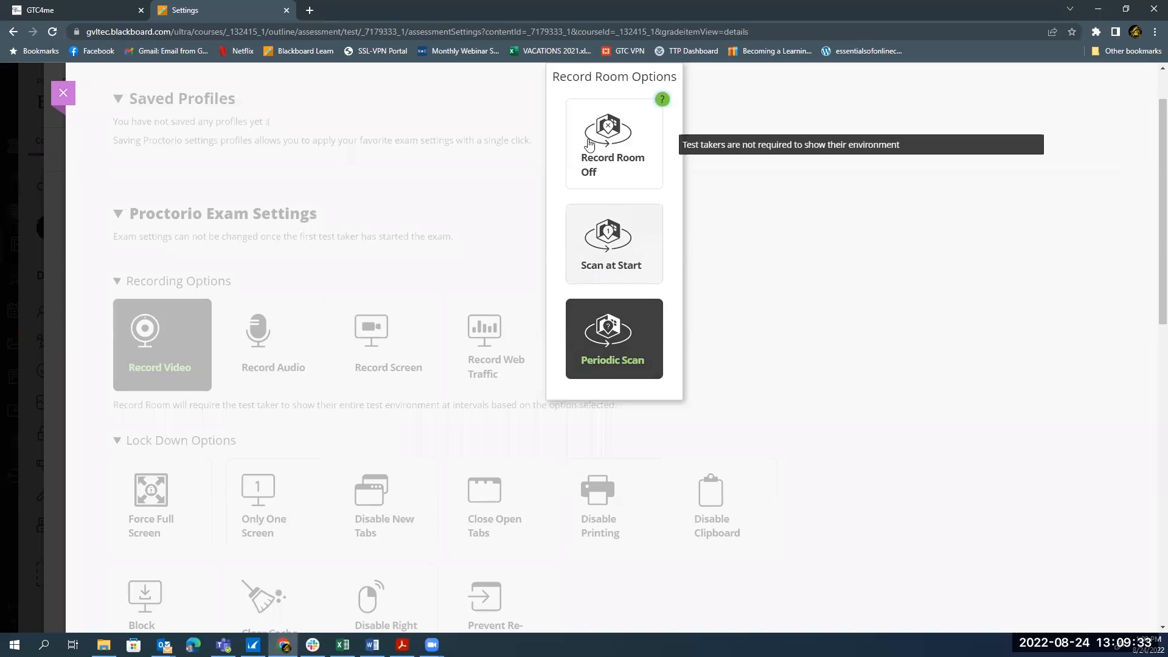
left_click(777, 283)
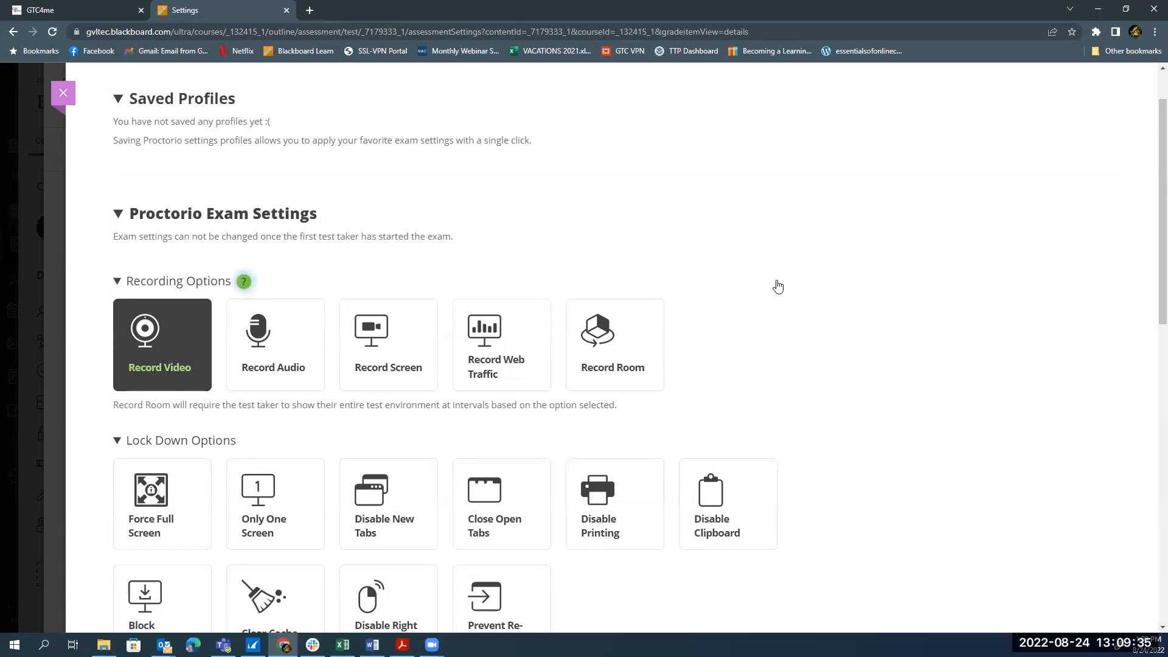
- Review the descriptions of the Lock Down options, including Force Full Screen, Clear Cache, Disable Right Click and Prevent Re-entry
scroll(777, 284, "down", 4)
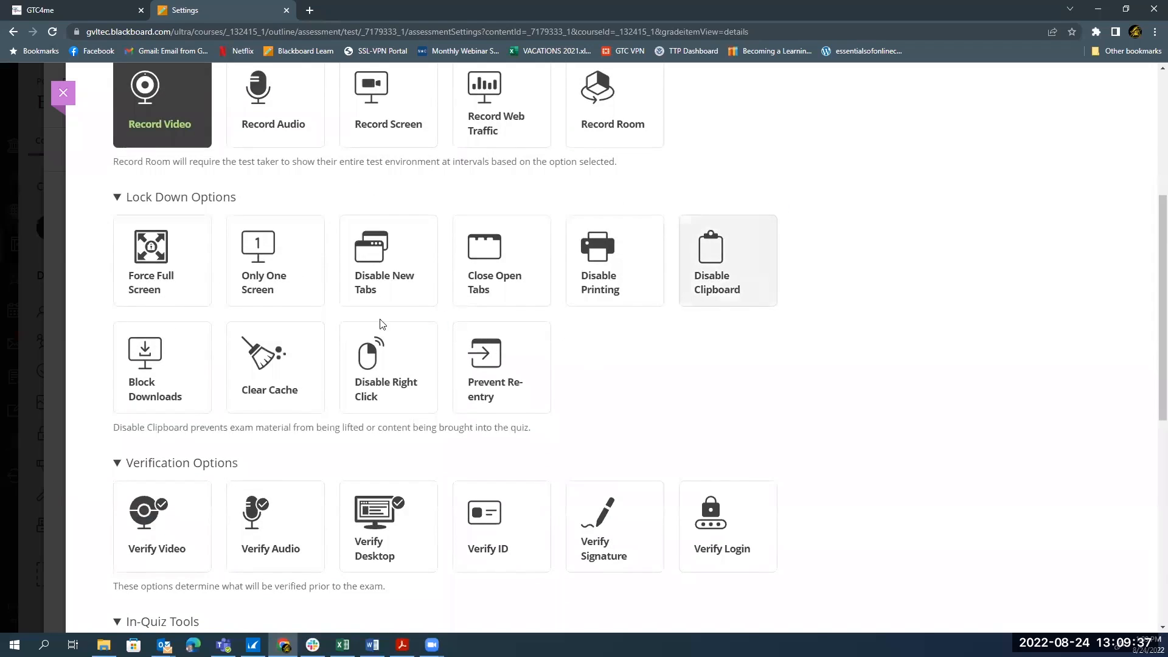
mouse_move(172, 256)
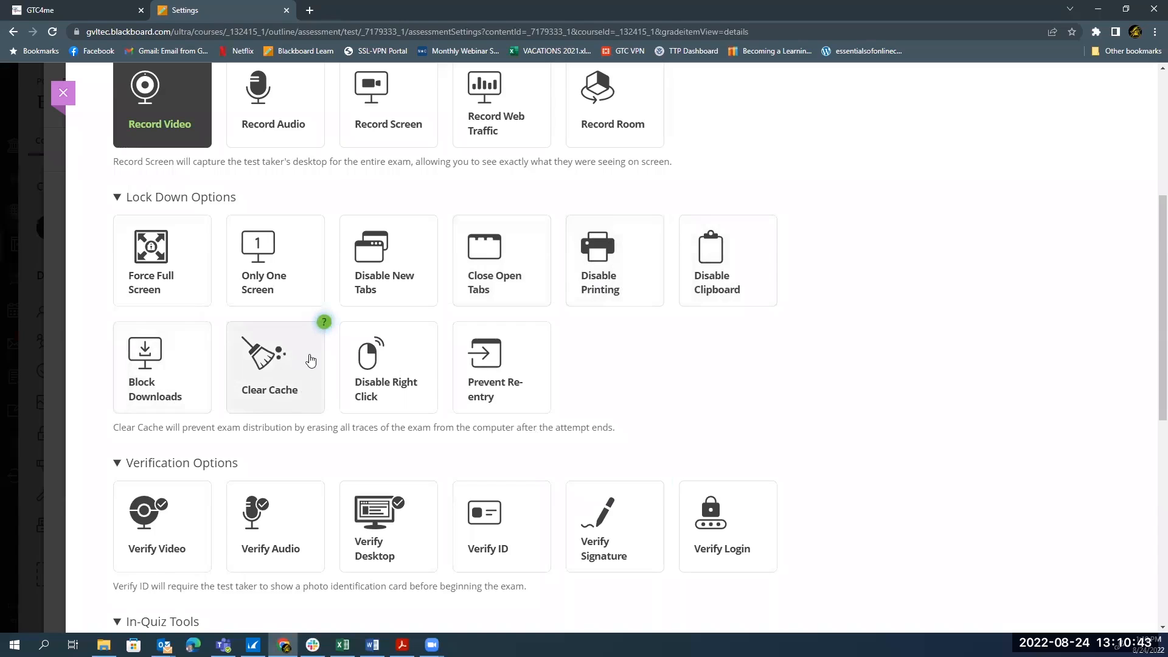
mouse_move(398, 385)
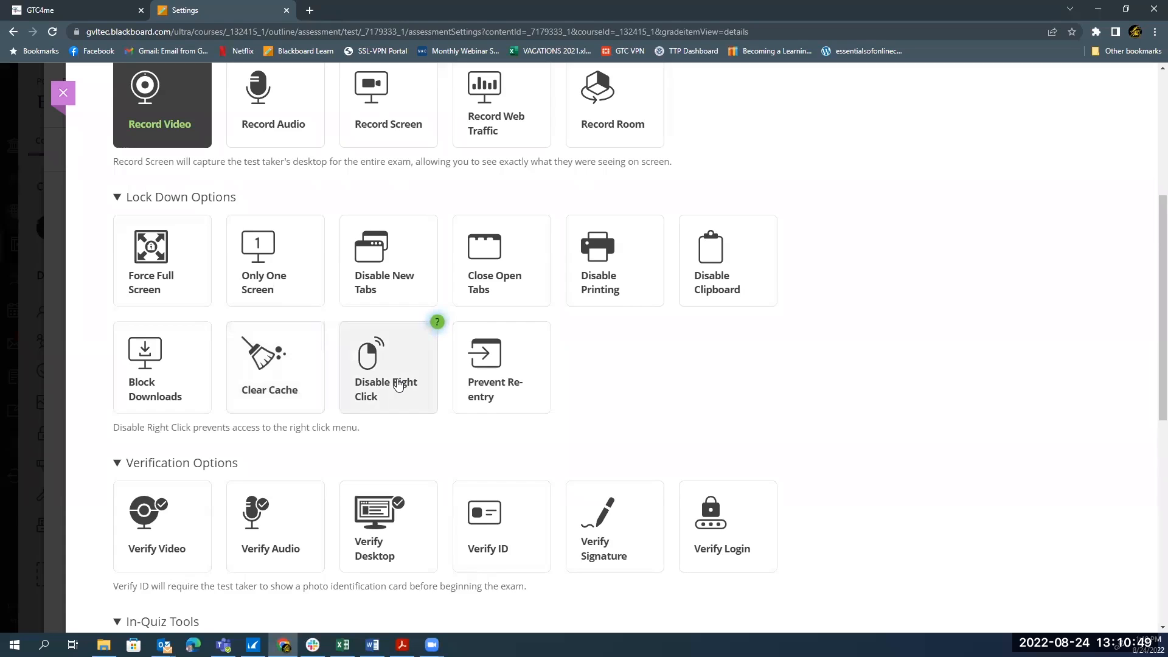
mouse_move(477, 401)
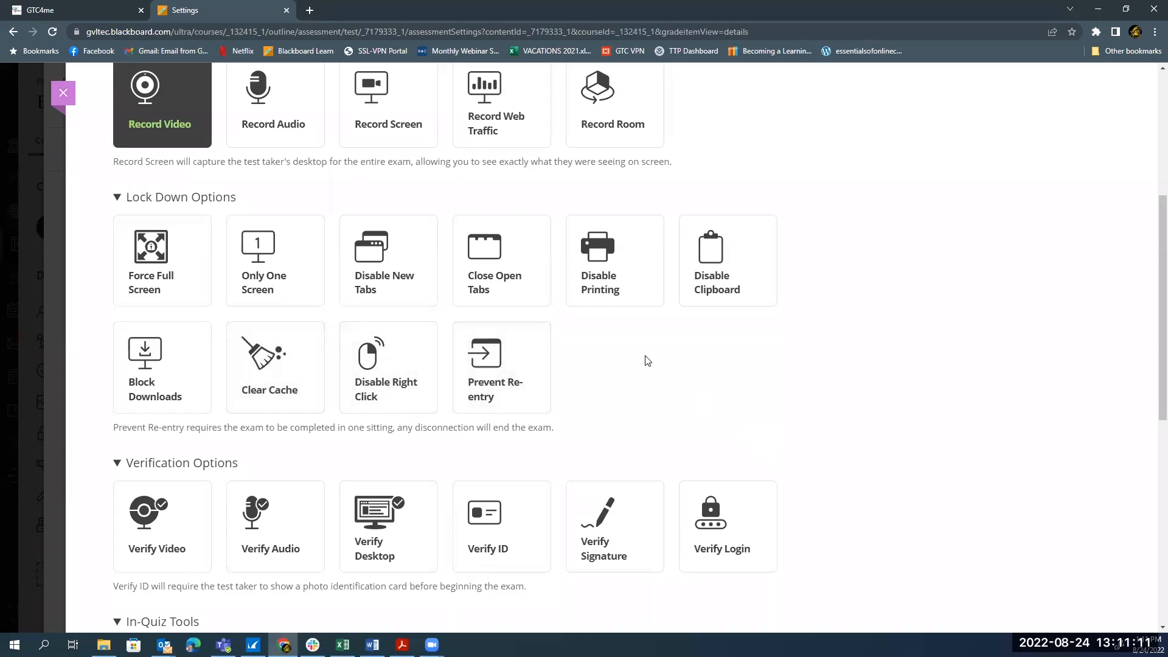
- Review the descriptions of the Verification options for video, audio, desktop, ID, signature and login
scroll(645, 360, "down", 3)
scroll(646, 360, "down", 1)
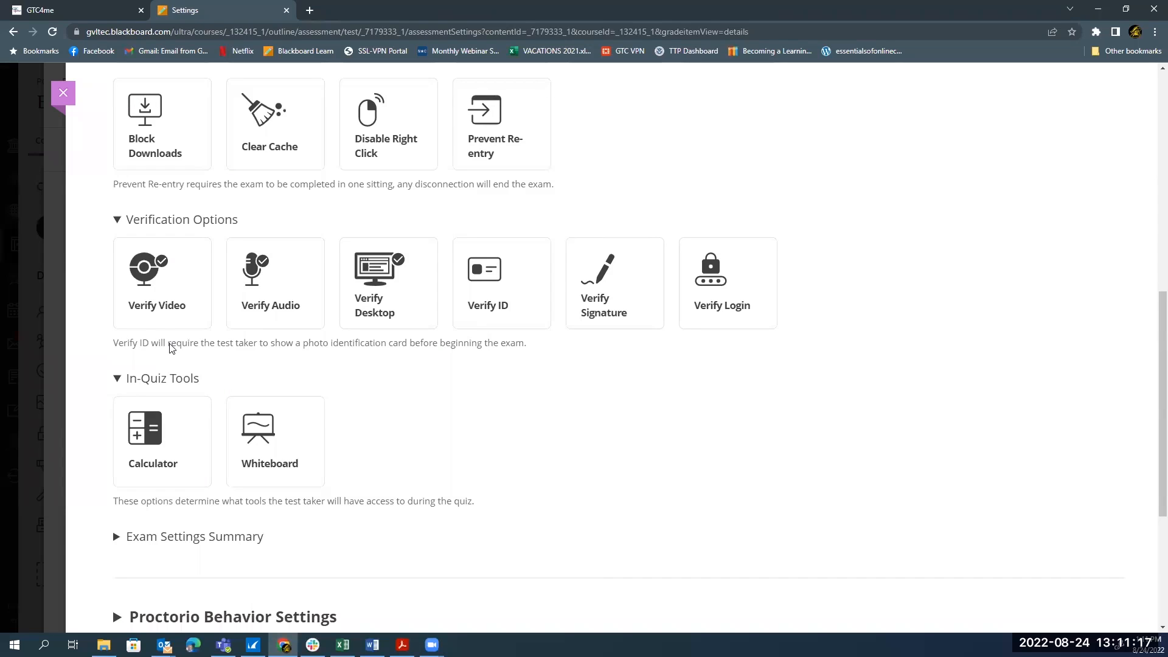
mouse_move(140, 319)
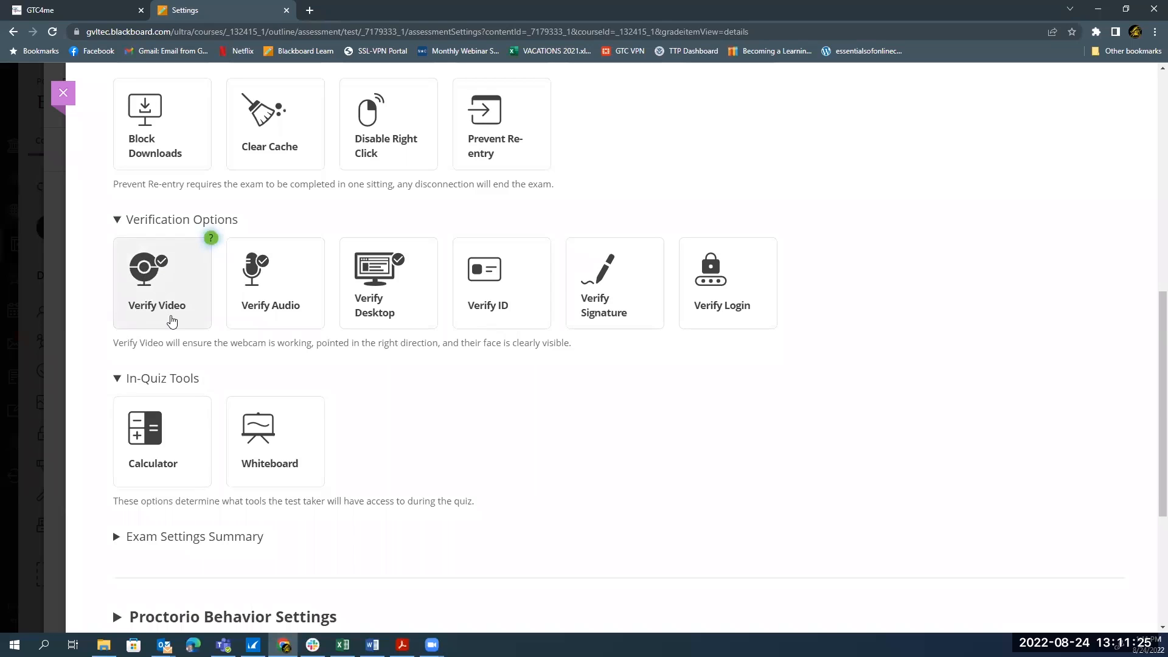
mouse_move(255, 326)
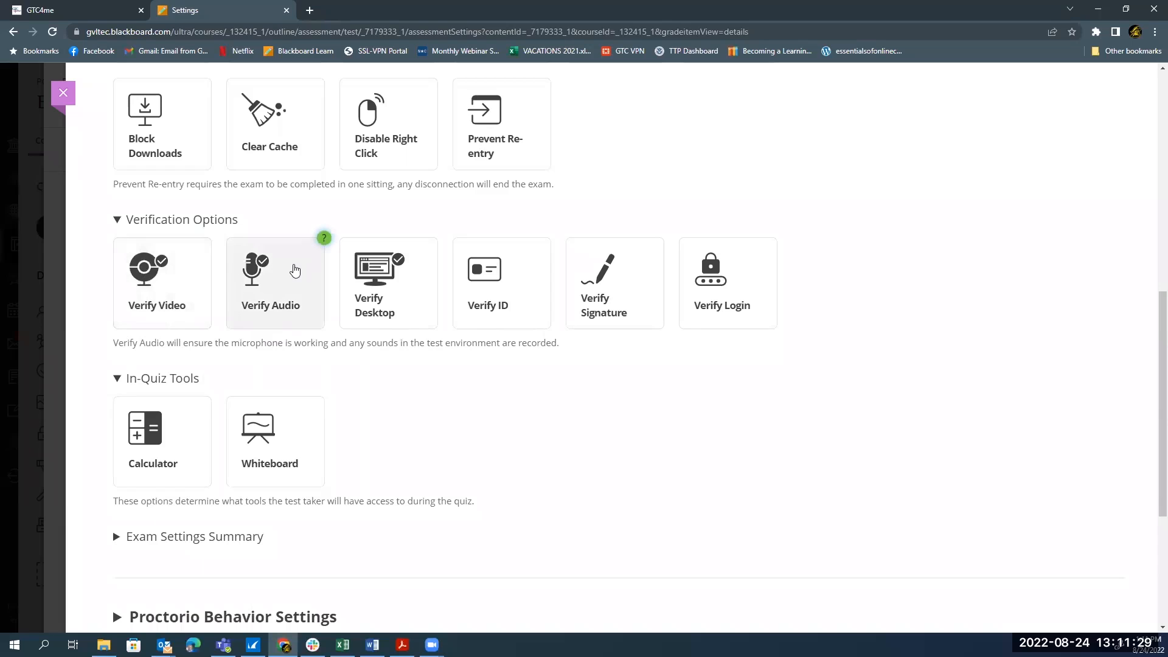
mouse_move(352, 252)
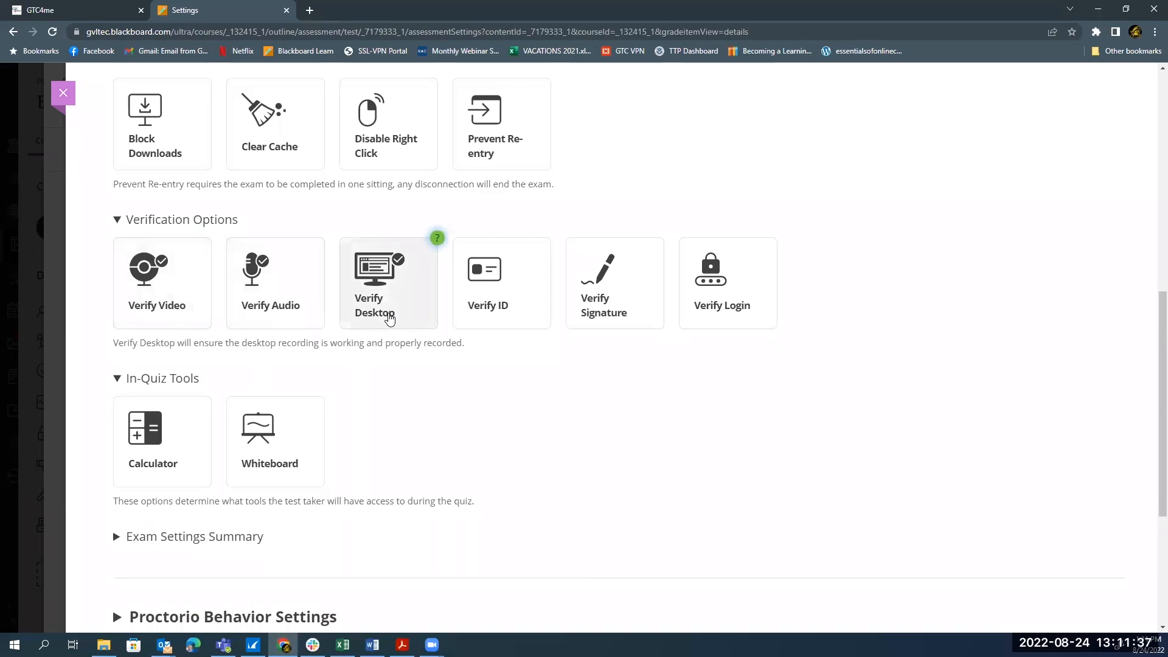
mouse_move(503, 242)
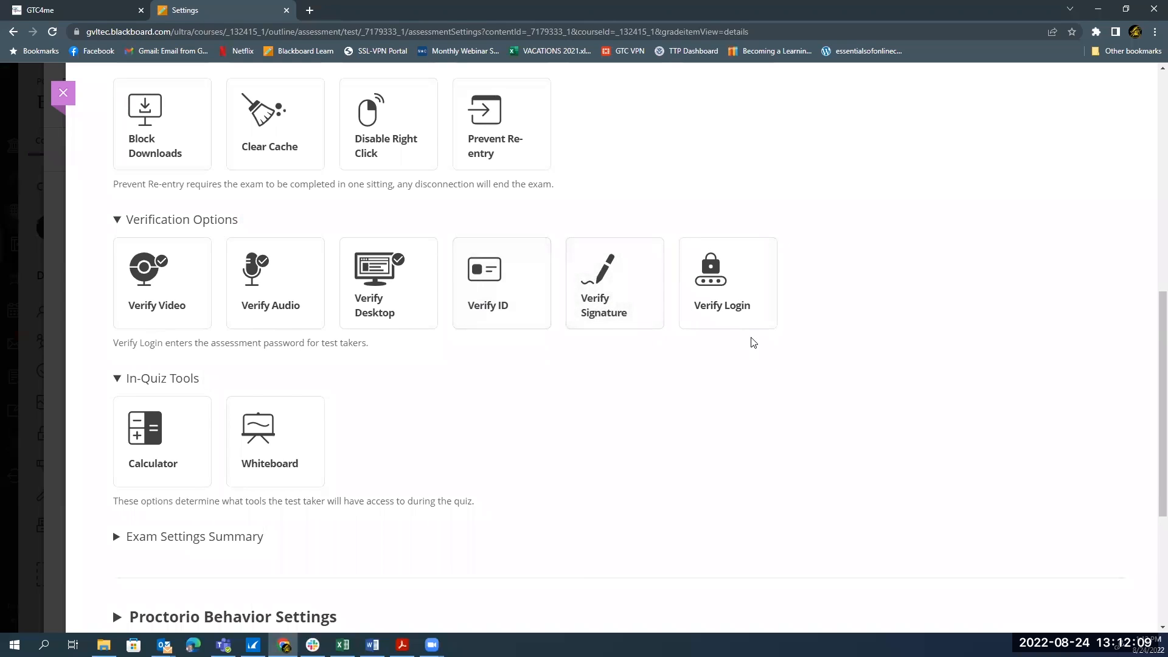
- Review the Verify Login description and the In-Quiz Tools, including the Calculator Options
left_click(748, 319)
left_click(708, 321)
scroll(427, 404, "down", 2)
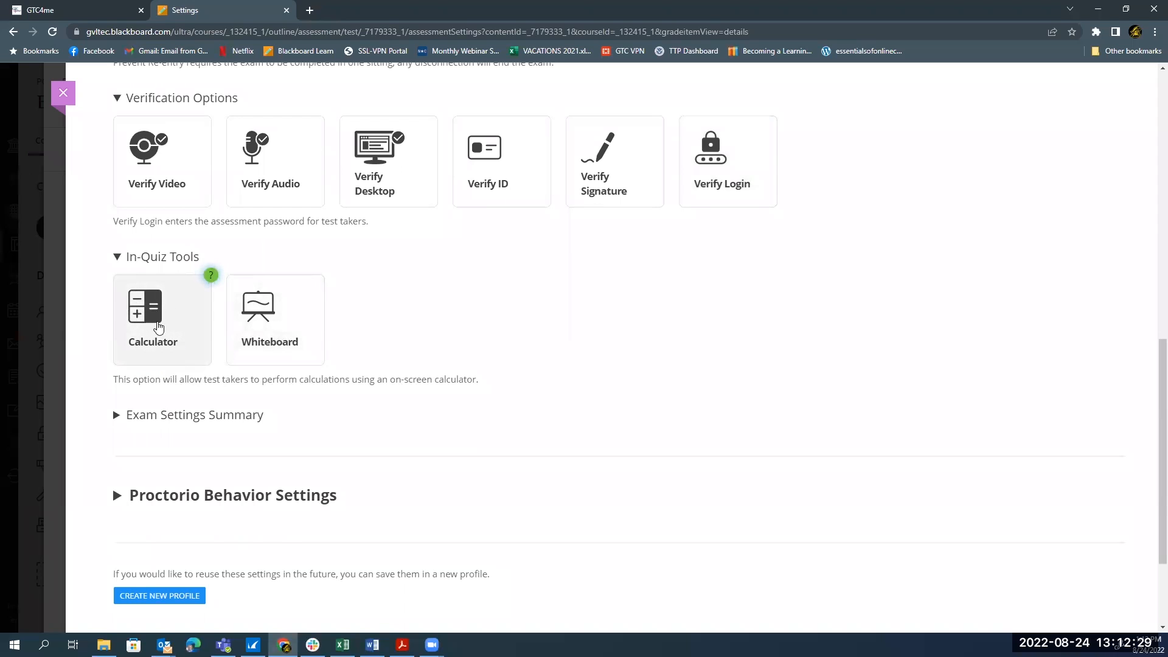
left_click(173, 313)
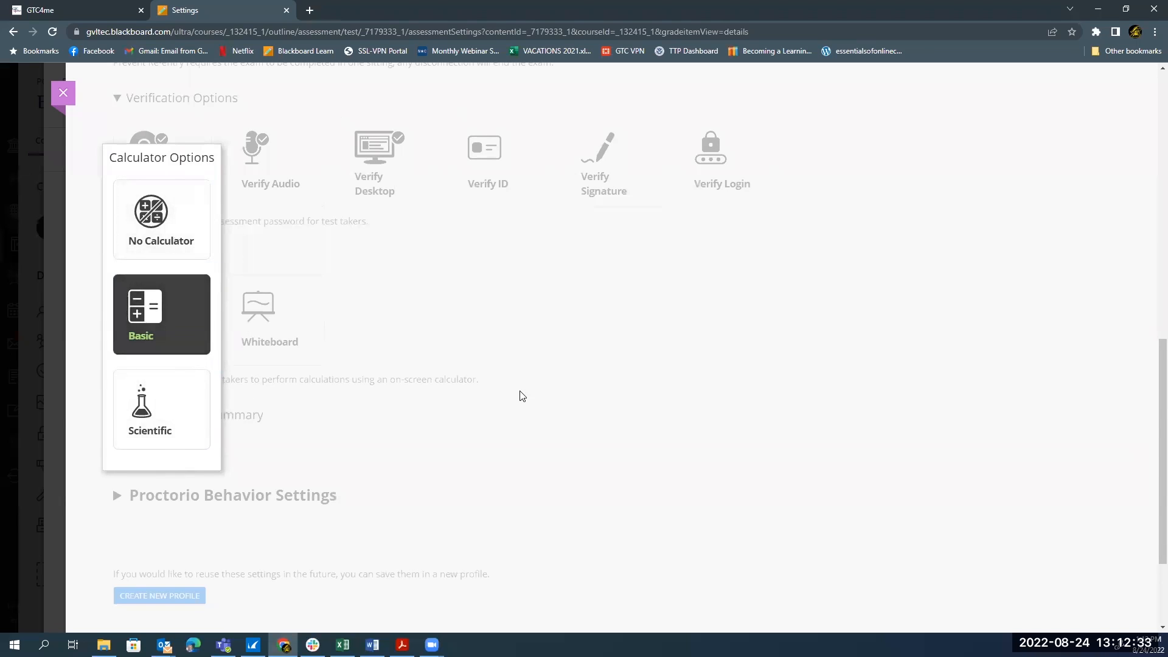
left_click(442, 327)
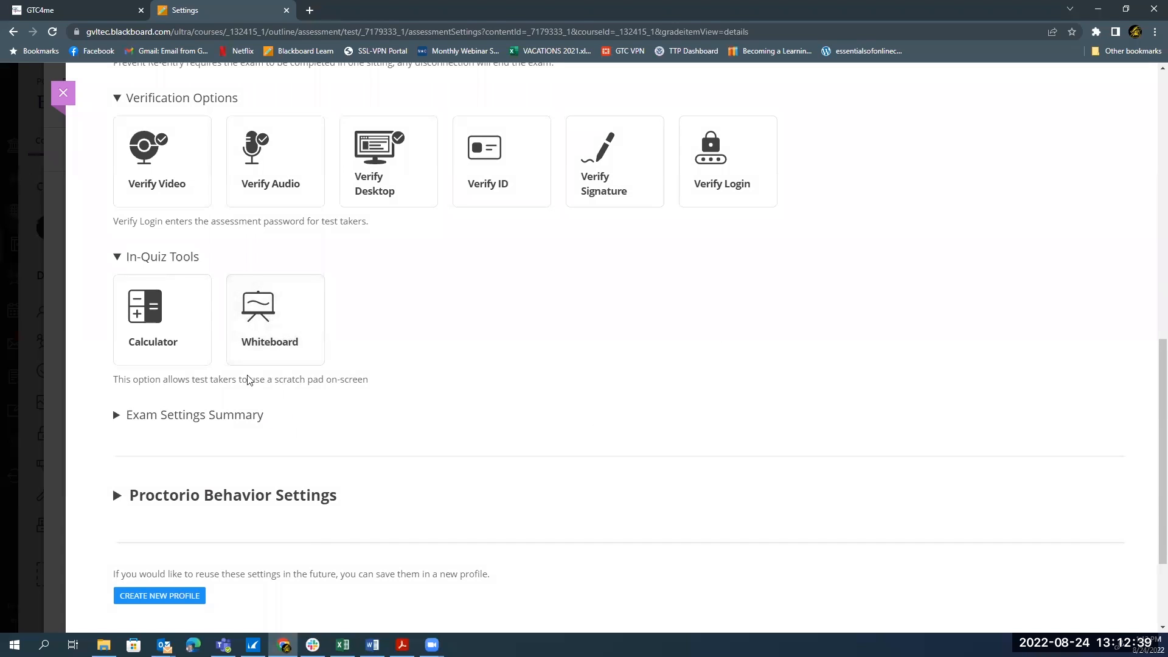
- Expand the Exam Settings Summary and review its exam security and required bandwidth information
left_click(275, 416)
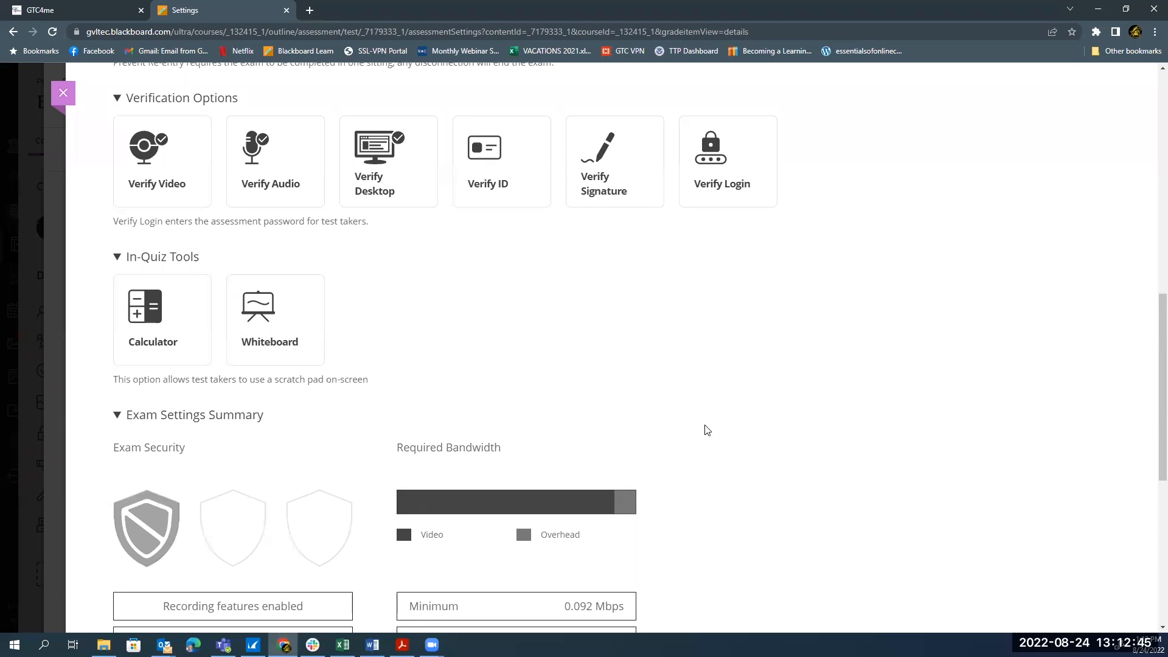
scroll(707, 430, "down", 4)
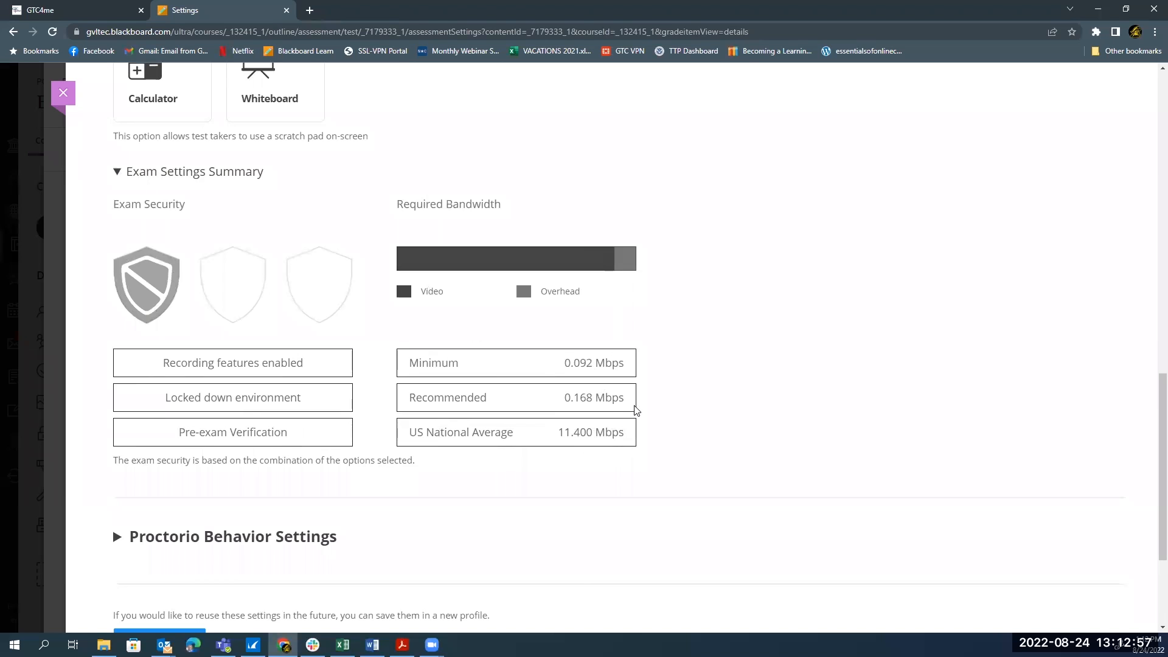
scroll(465, 292, "up", 2)
scroll(247, 305, "down", 5)
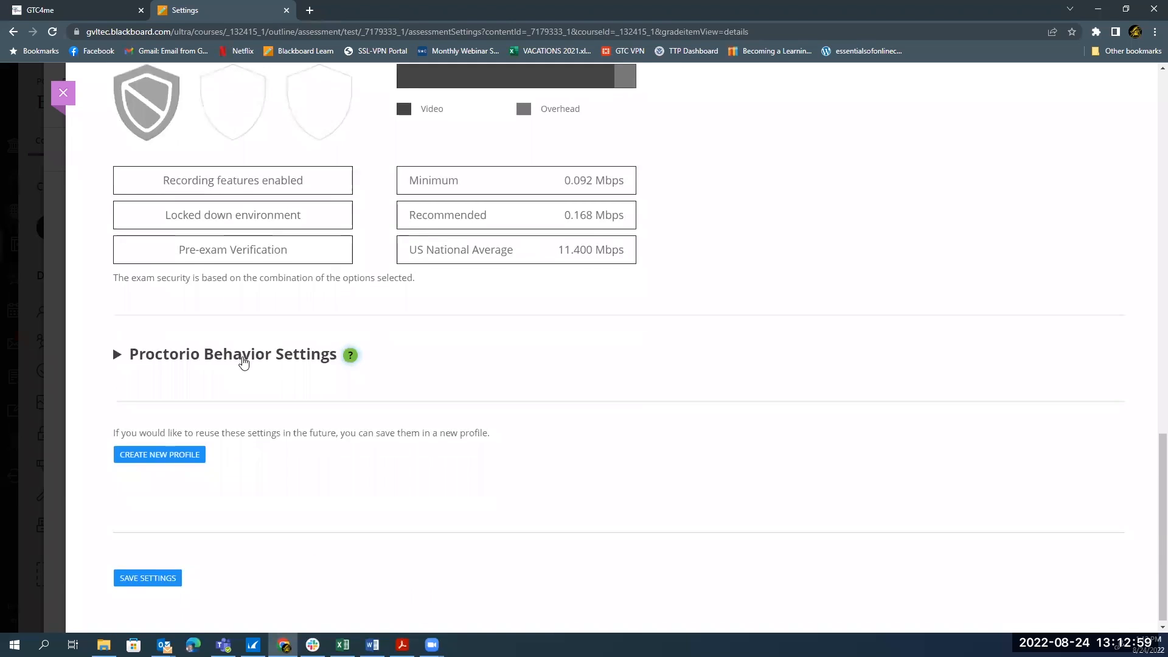
- Expand Proctorio Behavior Settings and review the preset configurations and the Exam Metrics abnormality options
left_click(303, 364)
scroll(675, 486, "down", 3)
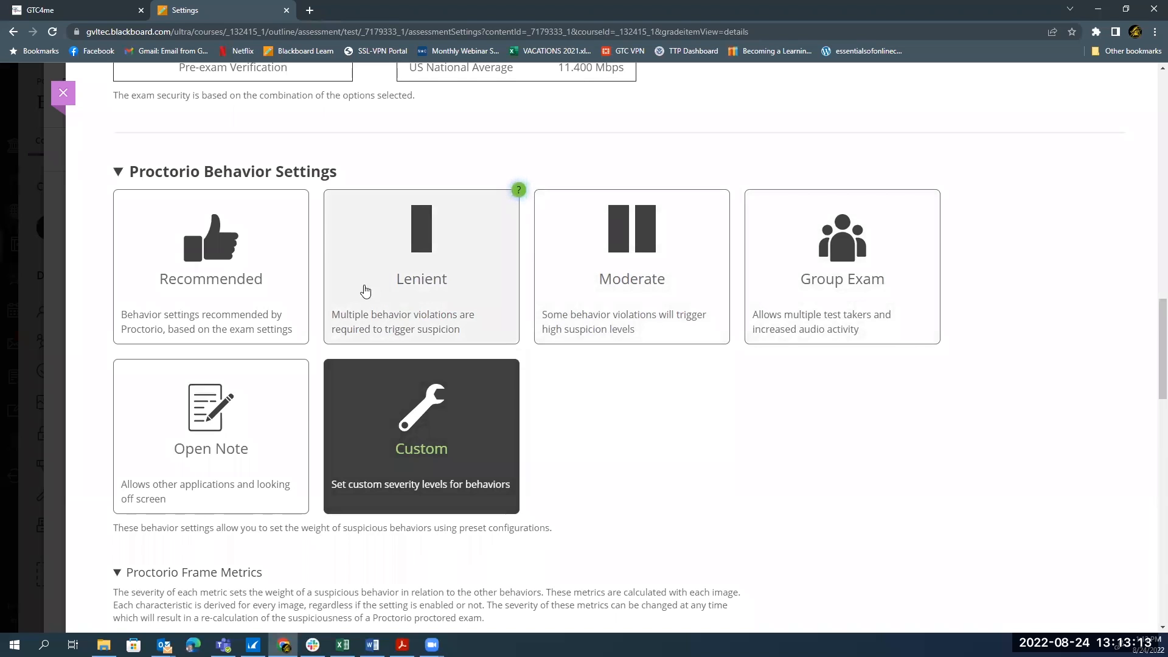
scroll(675, 491, "up", 4)
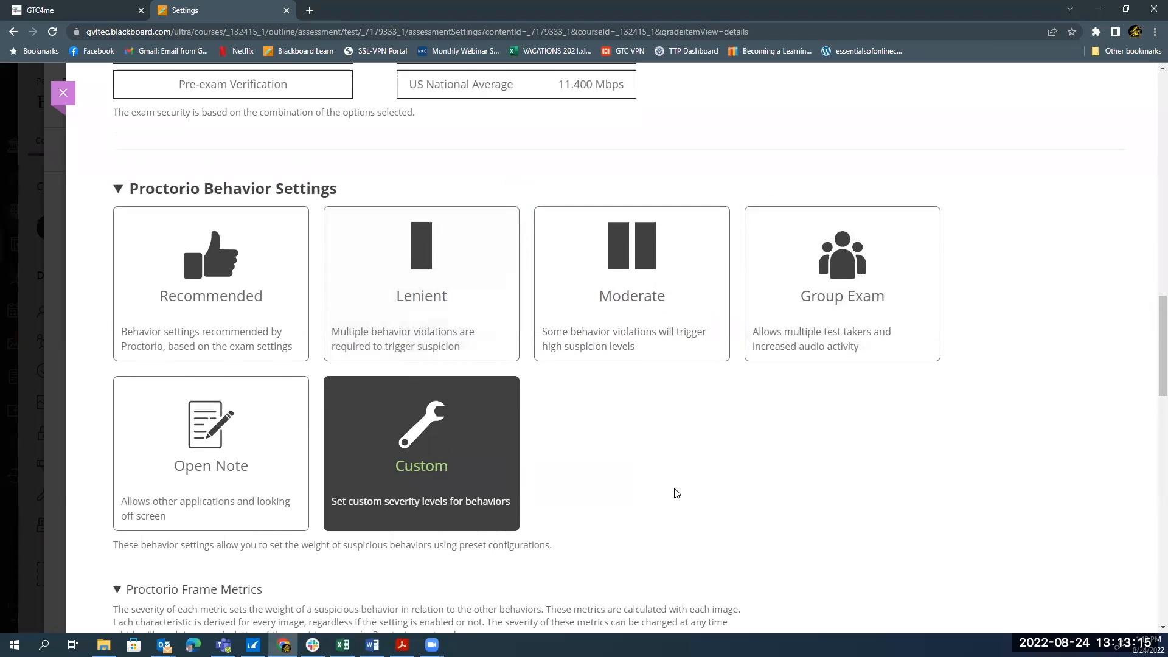
scroll(670, 487, "down", 2)
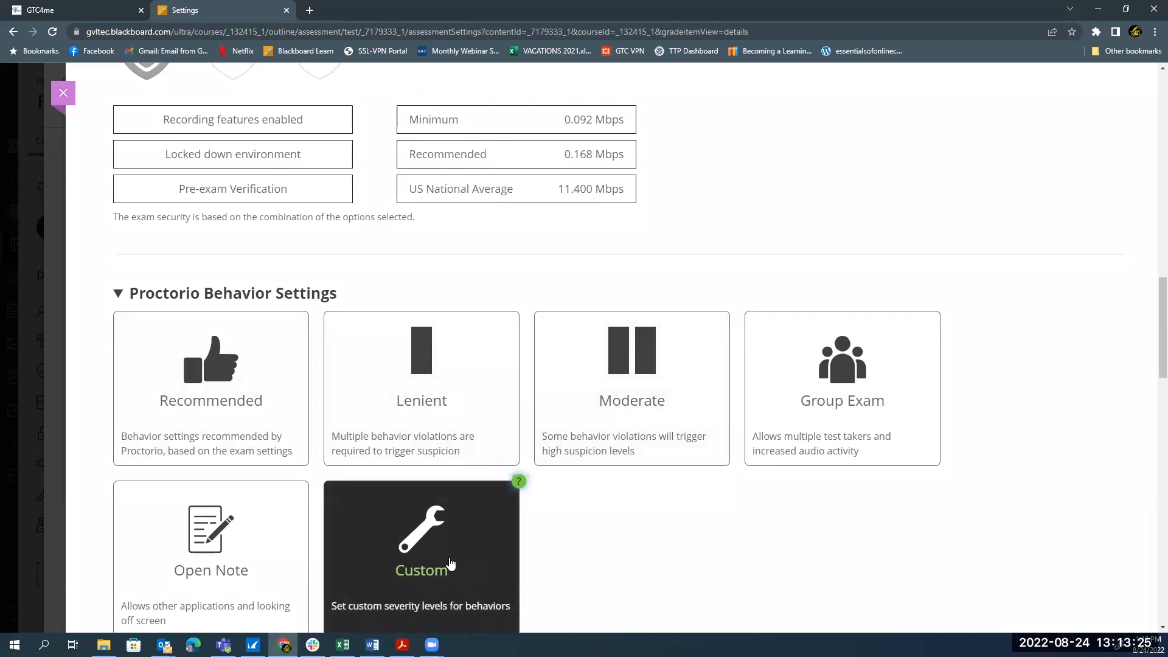
scroll(646, 592, "down", 4)
scroll(647, 572, "down", 9)
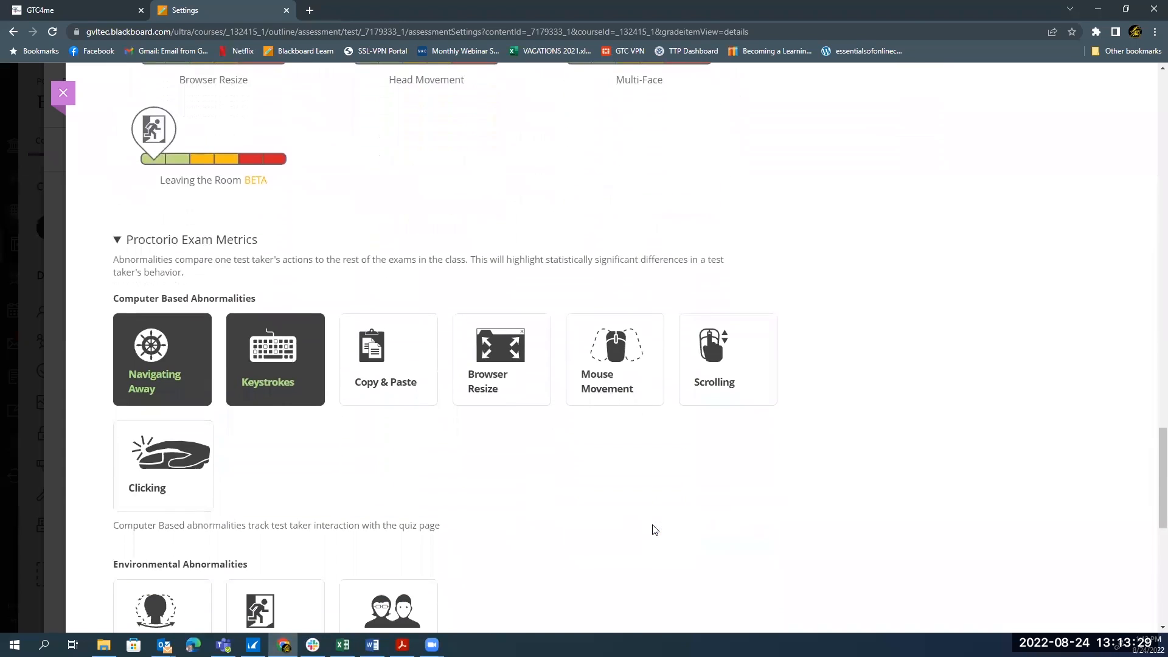
scroll(598, 503, "down", 3)
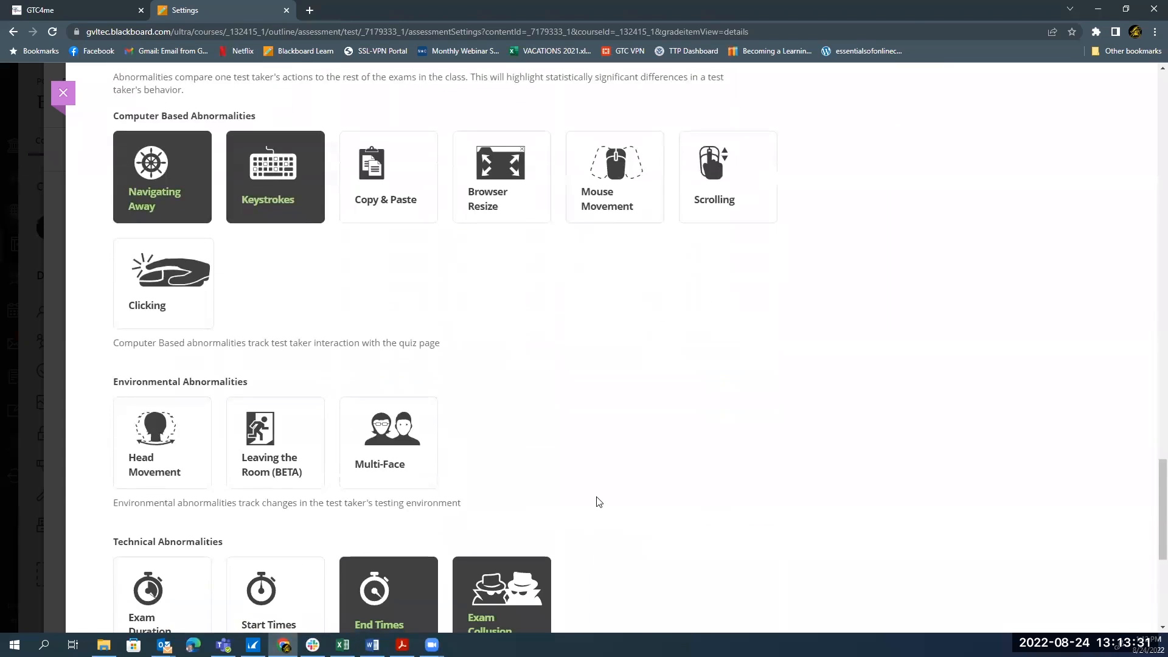
scroll(598, 502, "up", 5)
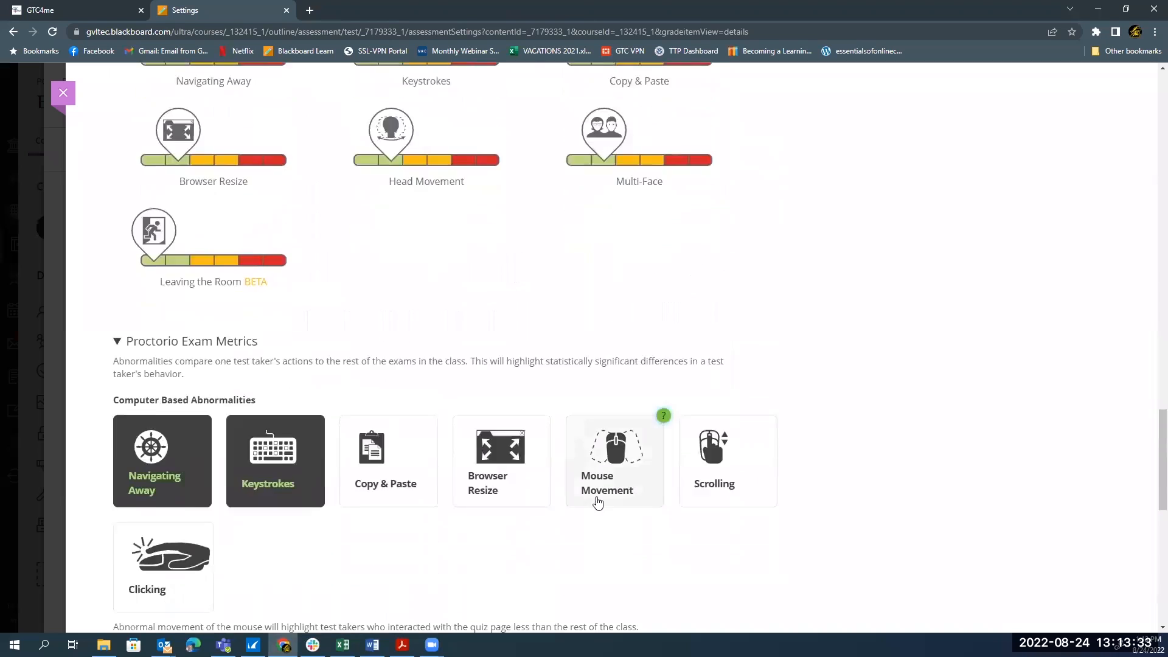
scroll(598, 503, "down", 3)
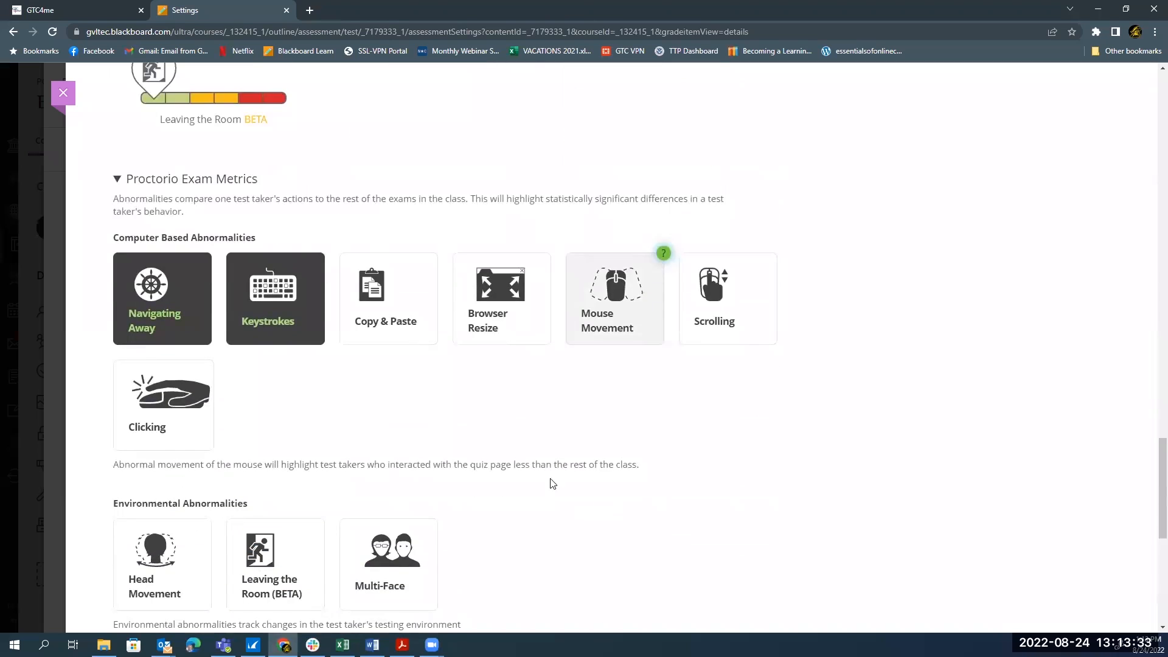
- Collapse Proctorio Exam Metrics and review the behavior severity levels under Proctorio Frame Metrics
left_click(144, 178)
scroll(351, 328, "up", 2)
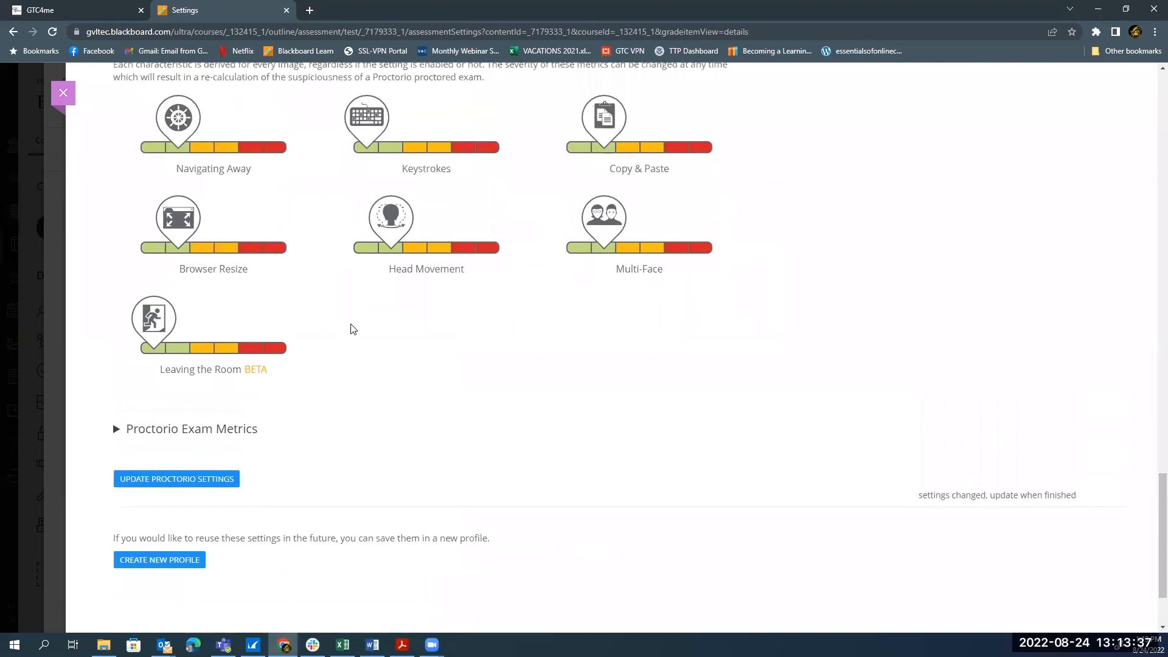
scroll(353, 329, "up", 2)
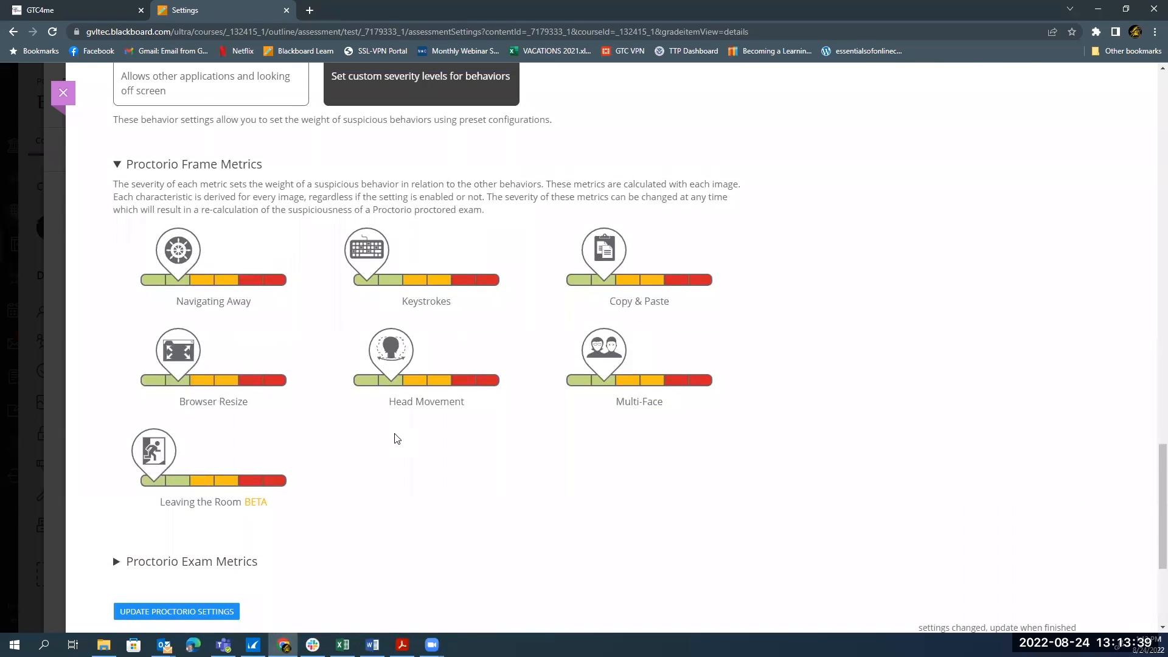
scroll(392, 442, "up", 4)
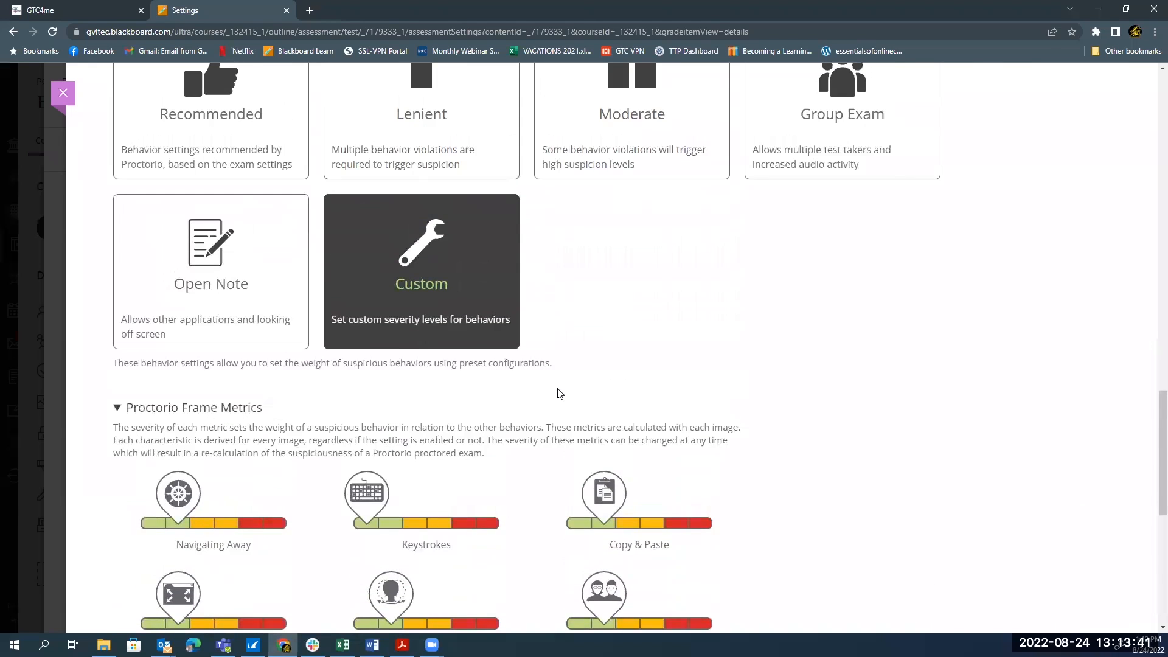
scroll(474, 456, "down", 4)
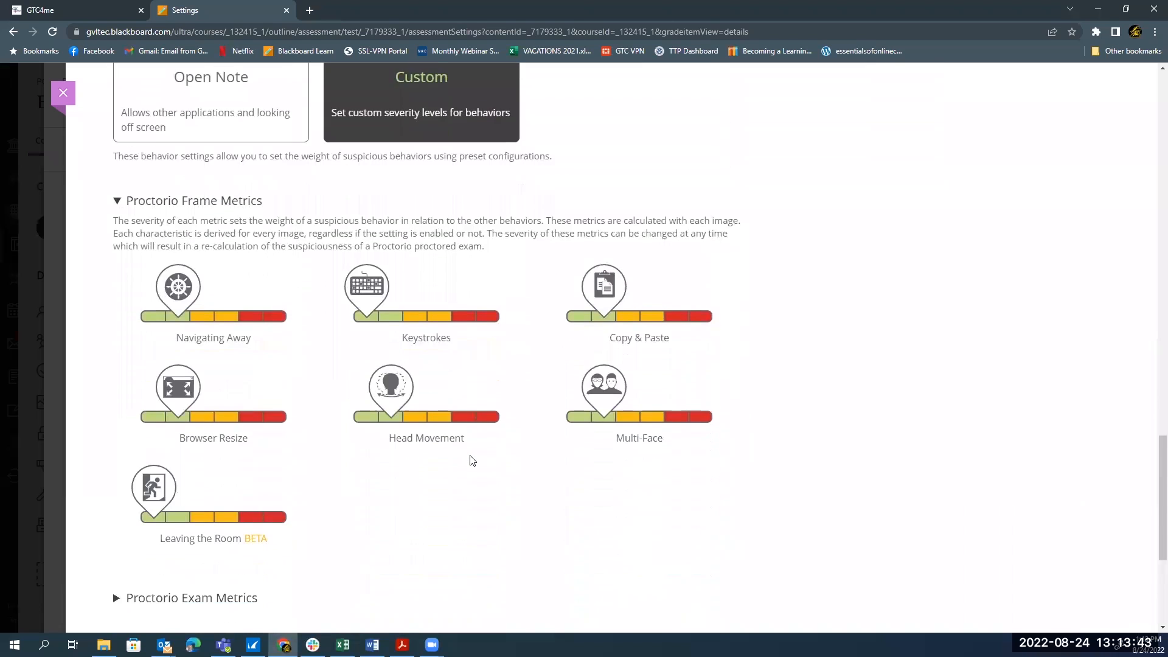
scroll(427, 418, "down", 2)
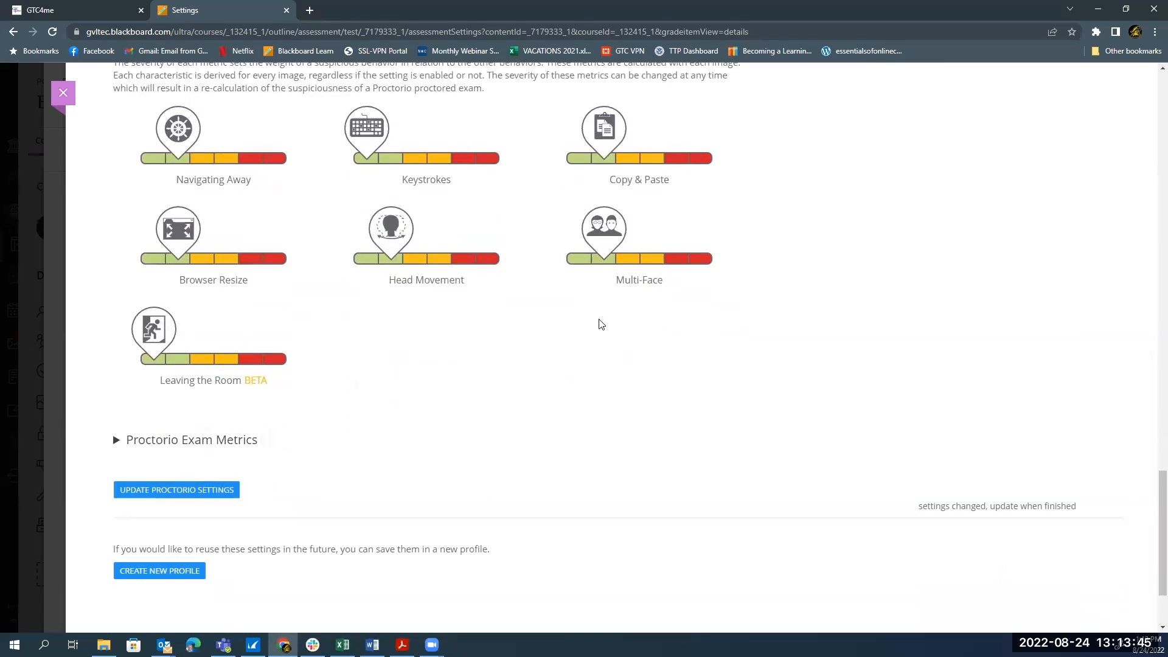
- Save the Proctorio settings and close them to return to Test Settings
scroll(464, 450, "down", 2)
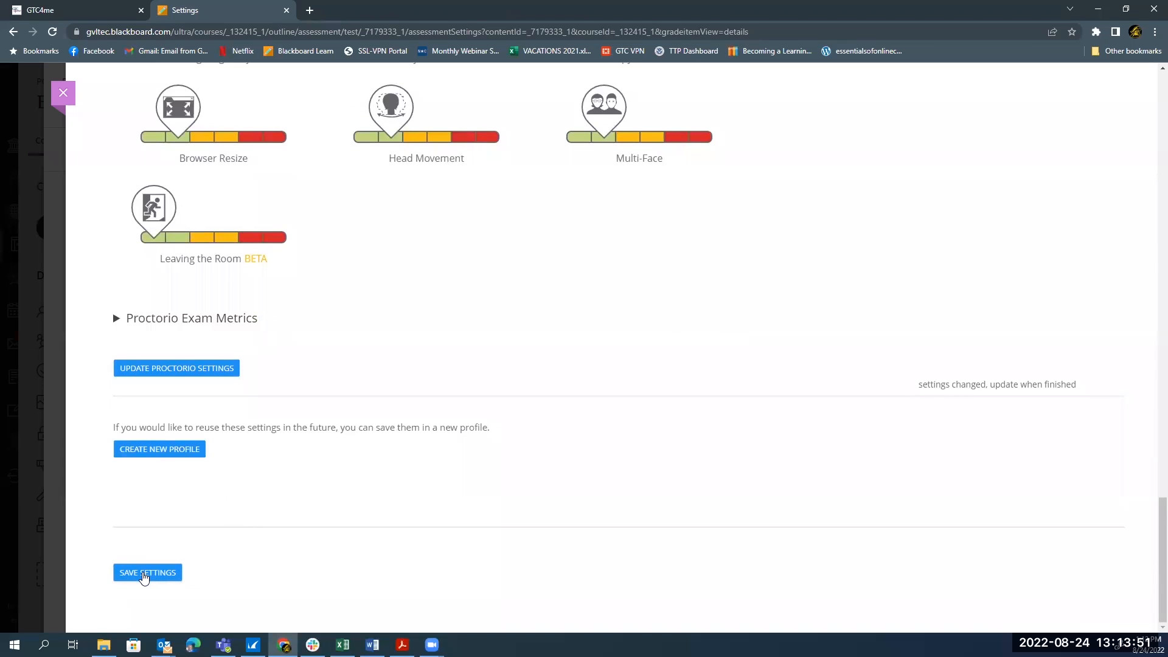
left_click(144, 578)
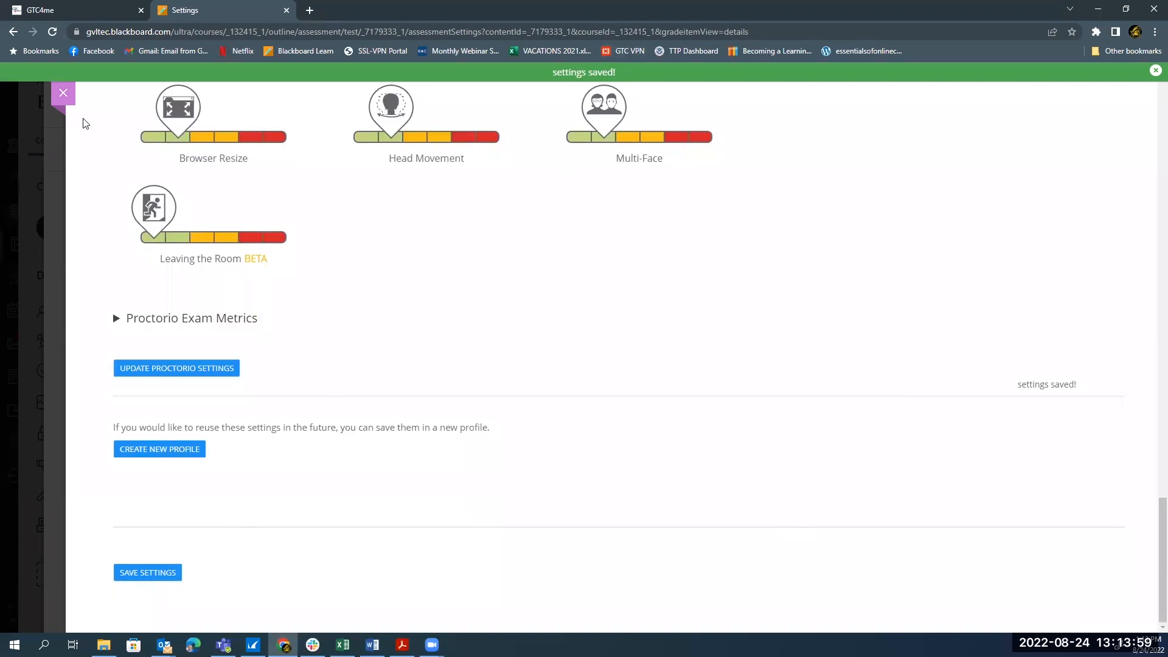
left_click(63, 98)
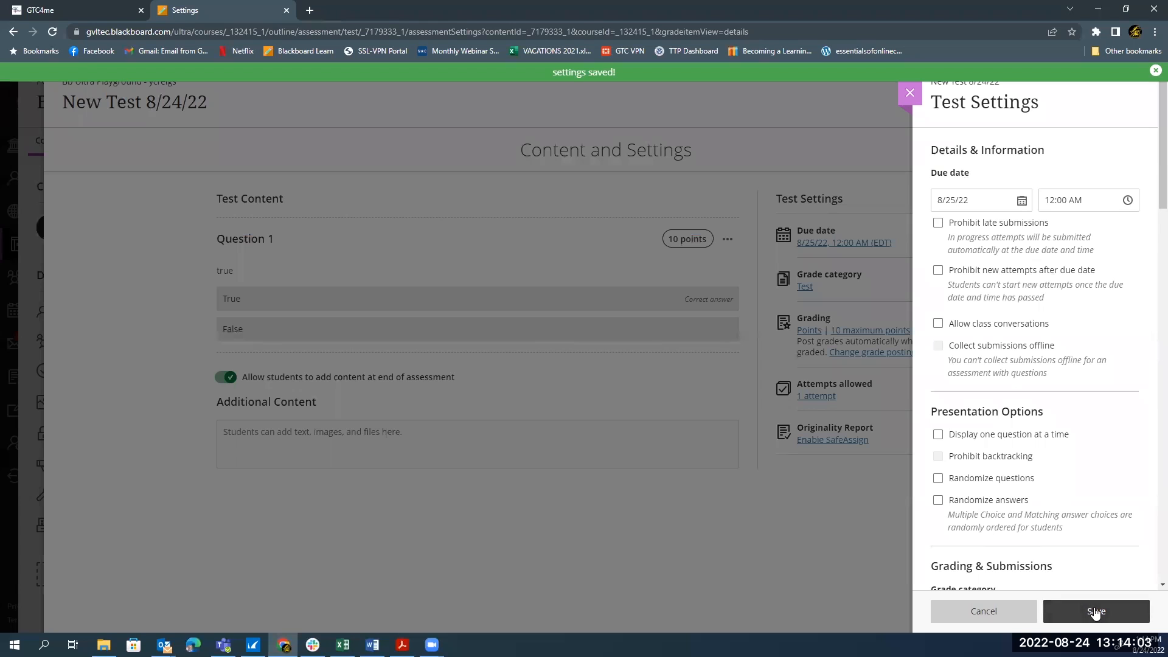
- Check the remaining test settings down to Assessment security, save them and close the remotely proctored test
scroll(1072, 504, "down", 12)
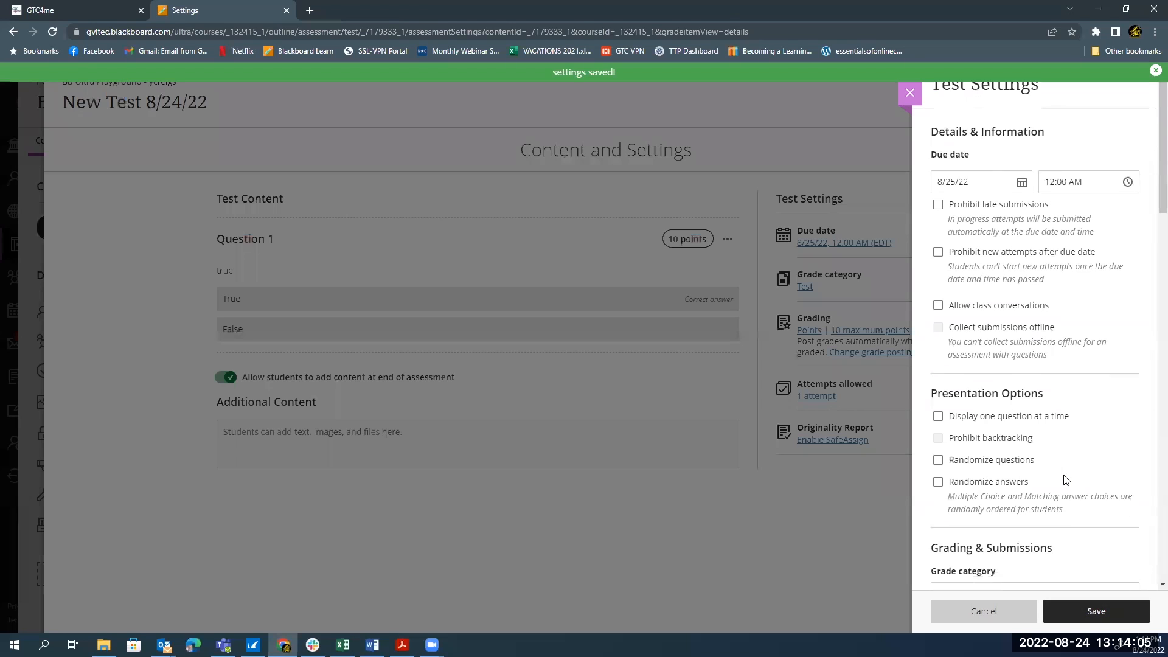
scroll(1064, 482, "down", 1)
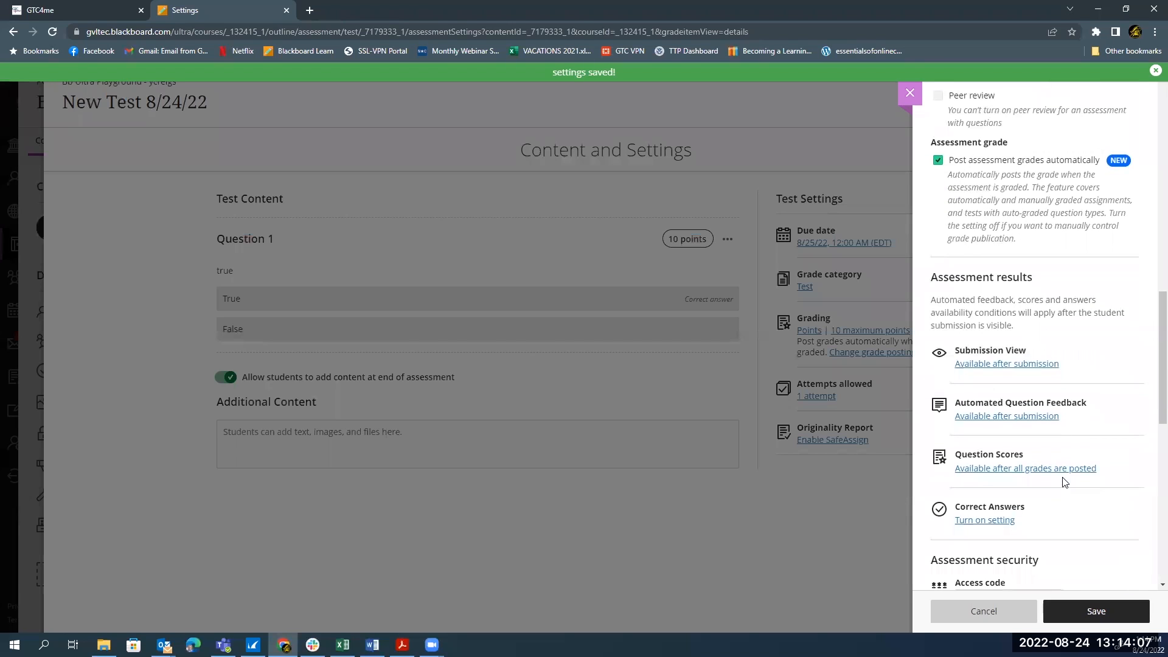
scroll(1064, 482, "down", 2)
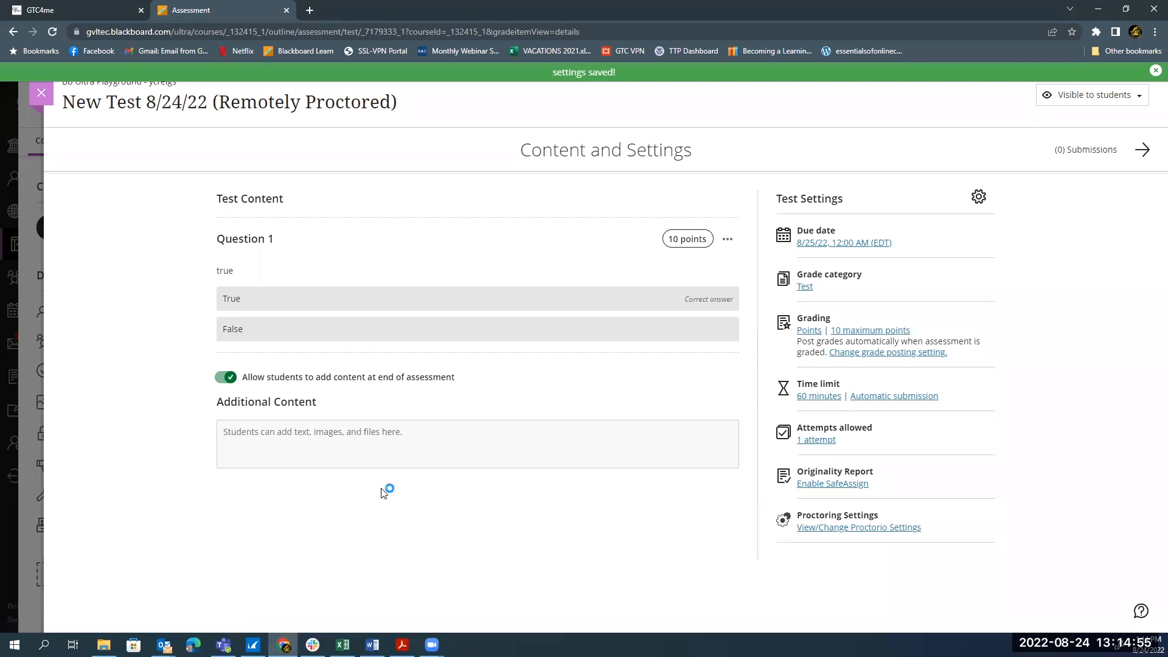
left_click(41, 93)
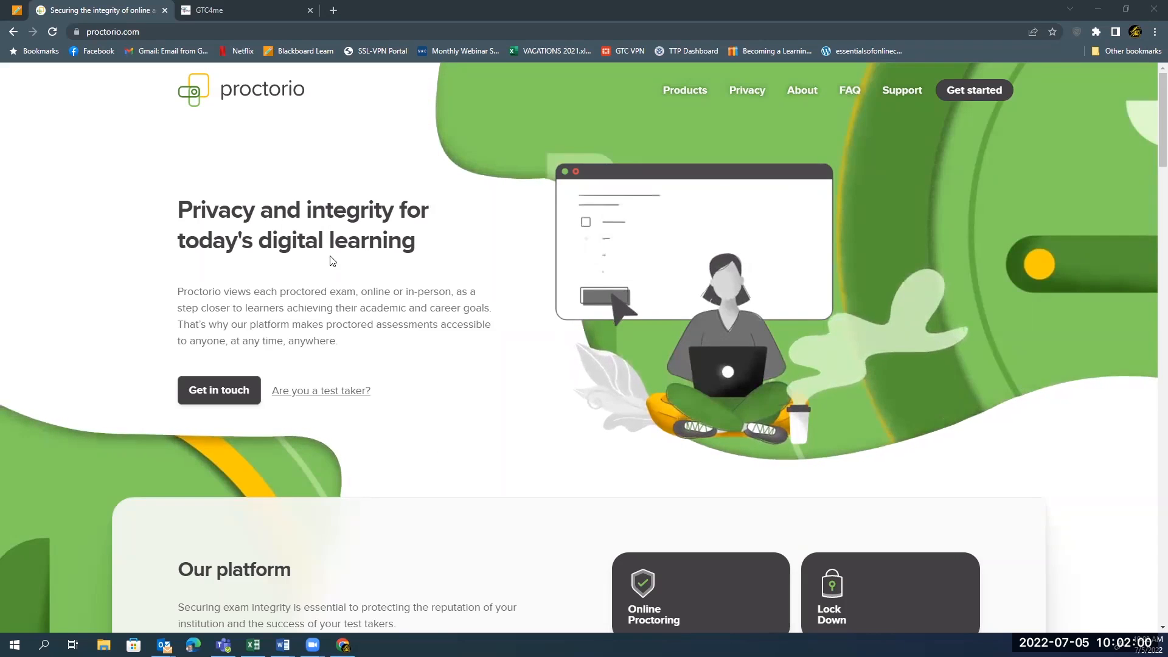
- Find the Help Center in the support section of proctorio.com, read its access requirements and visit it
left_click(890, 97)
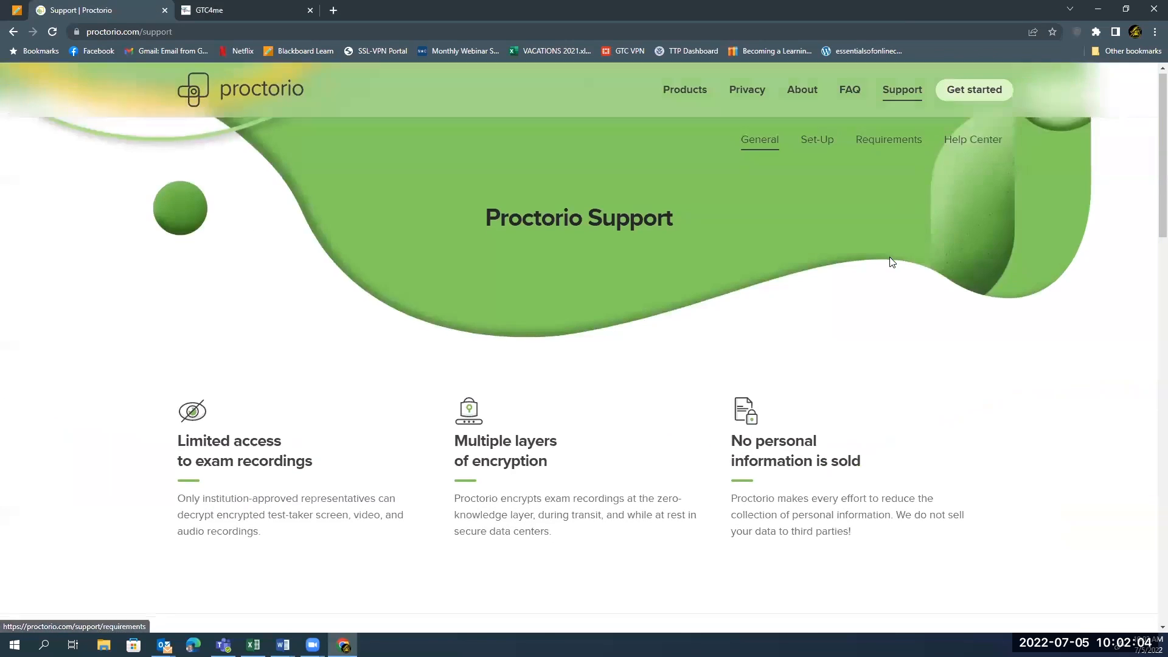
left_click(979, 146)
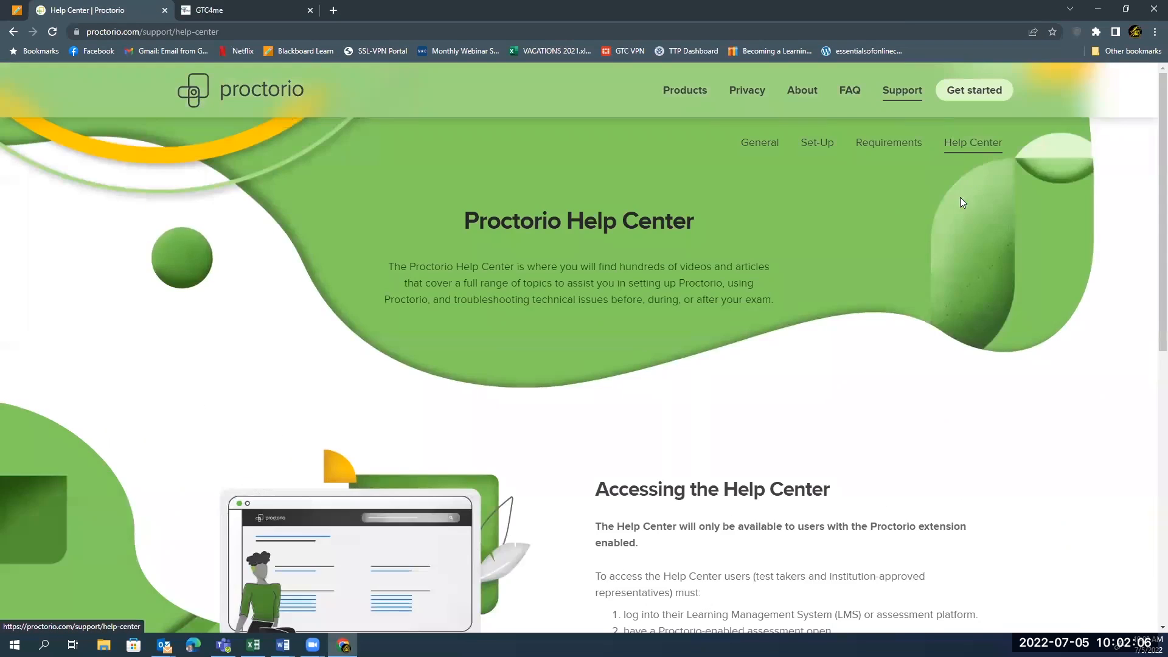
scroll(745, 433, "down", 2)
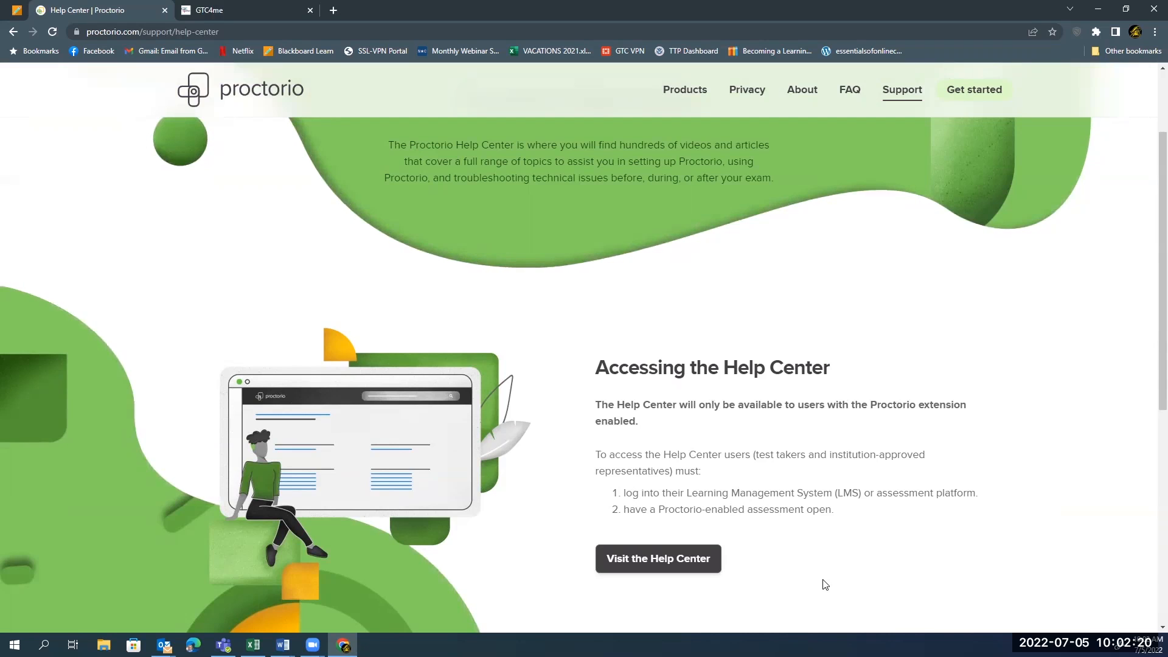
left_click(655, 563)
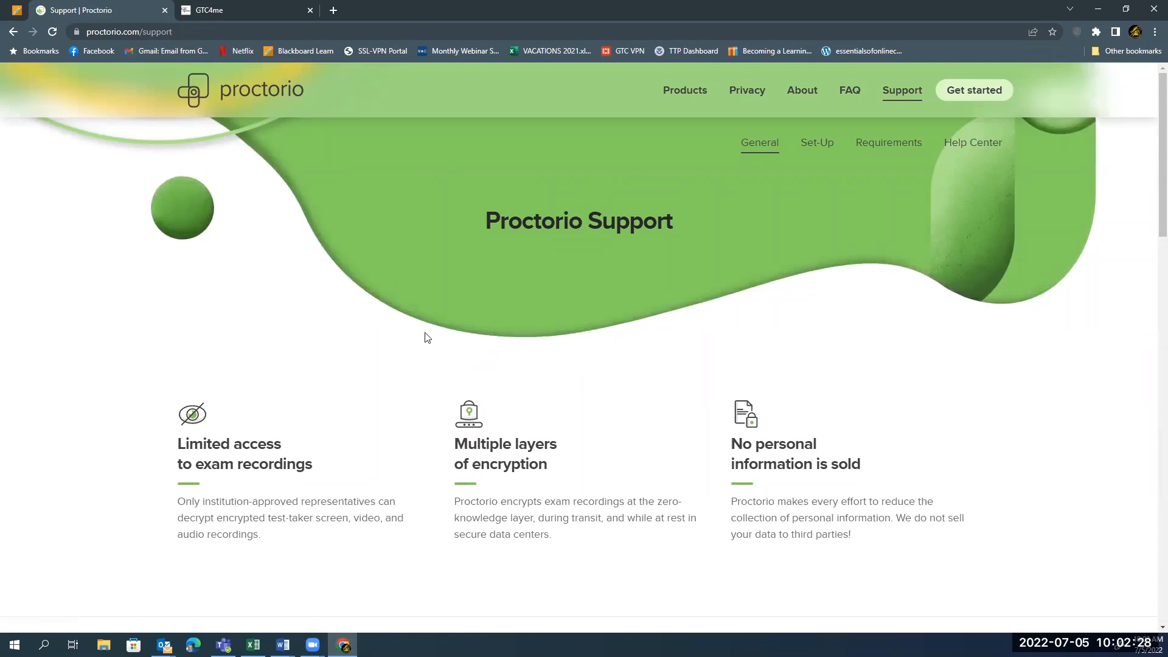
- Open Blackboard from the GTC4me page and go to Course Content in the NEW TWB course
left_click(230, 8)
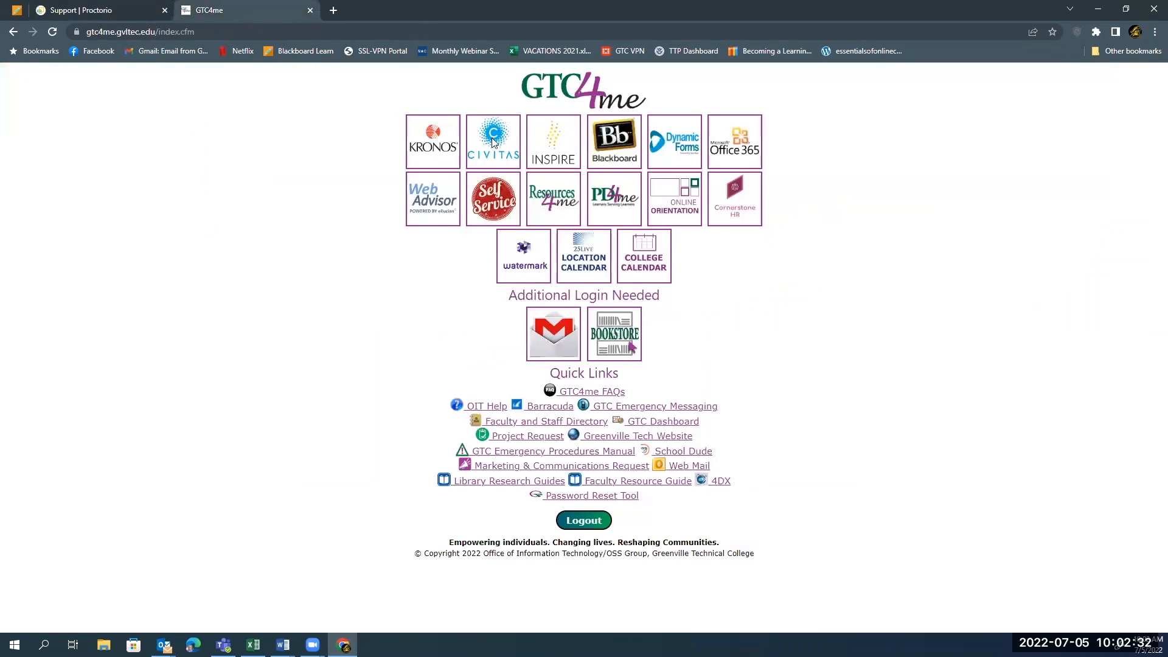
left_click(611, 146)
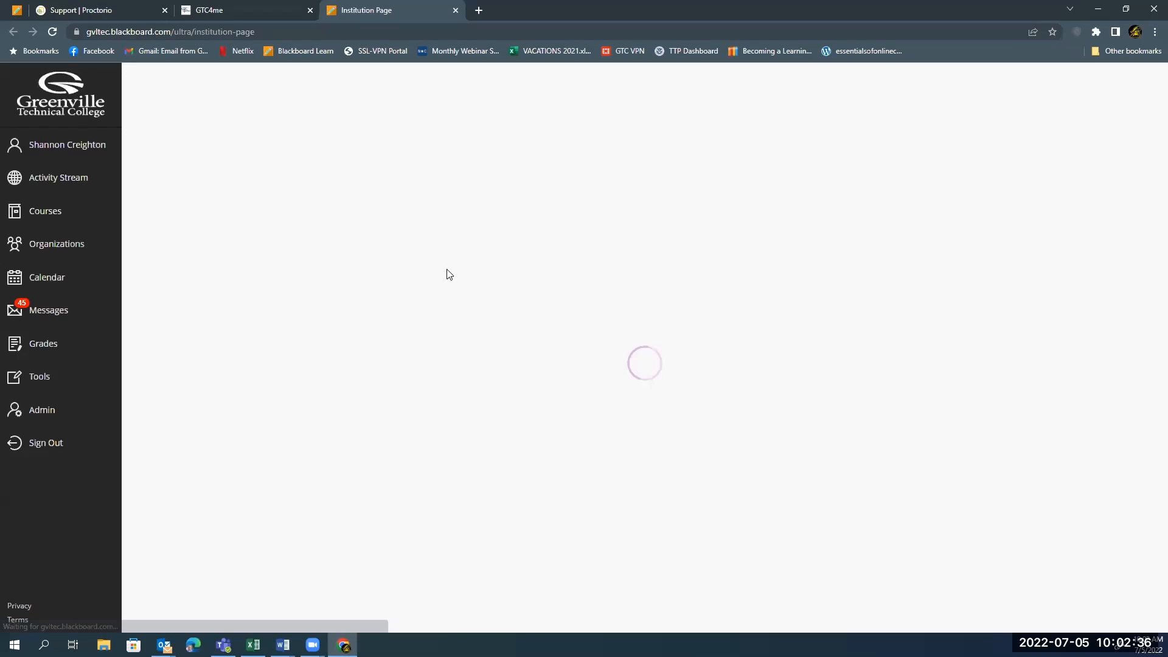
left_click(52, 246)
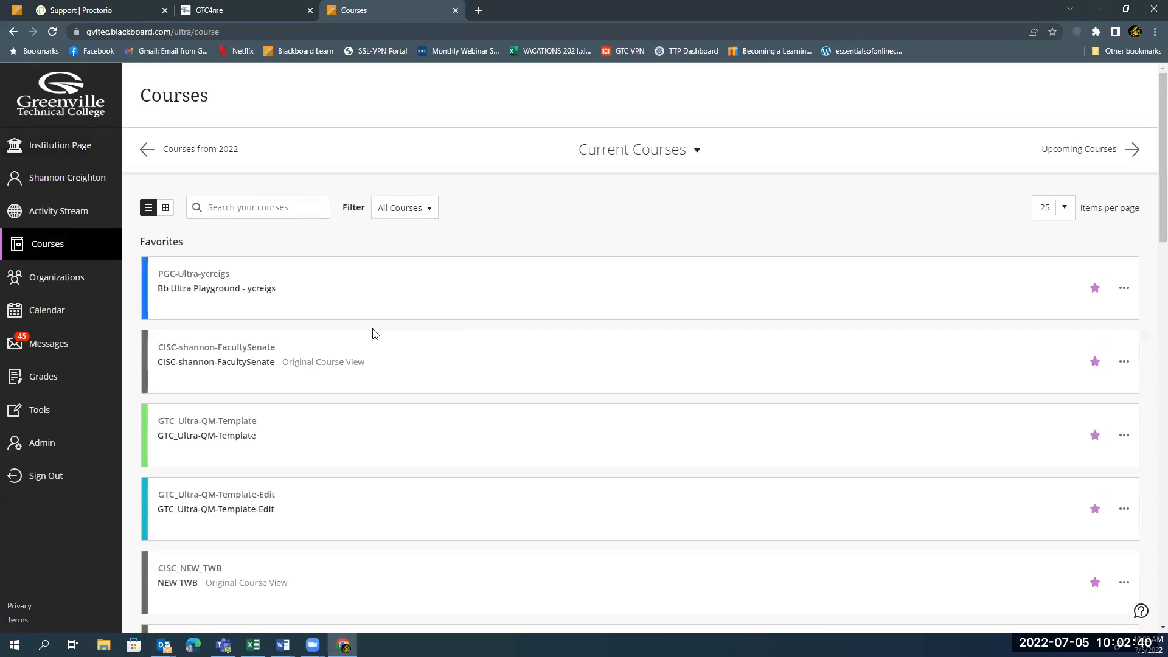
scroll(378, 339, "down", 1)
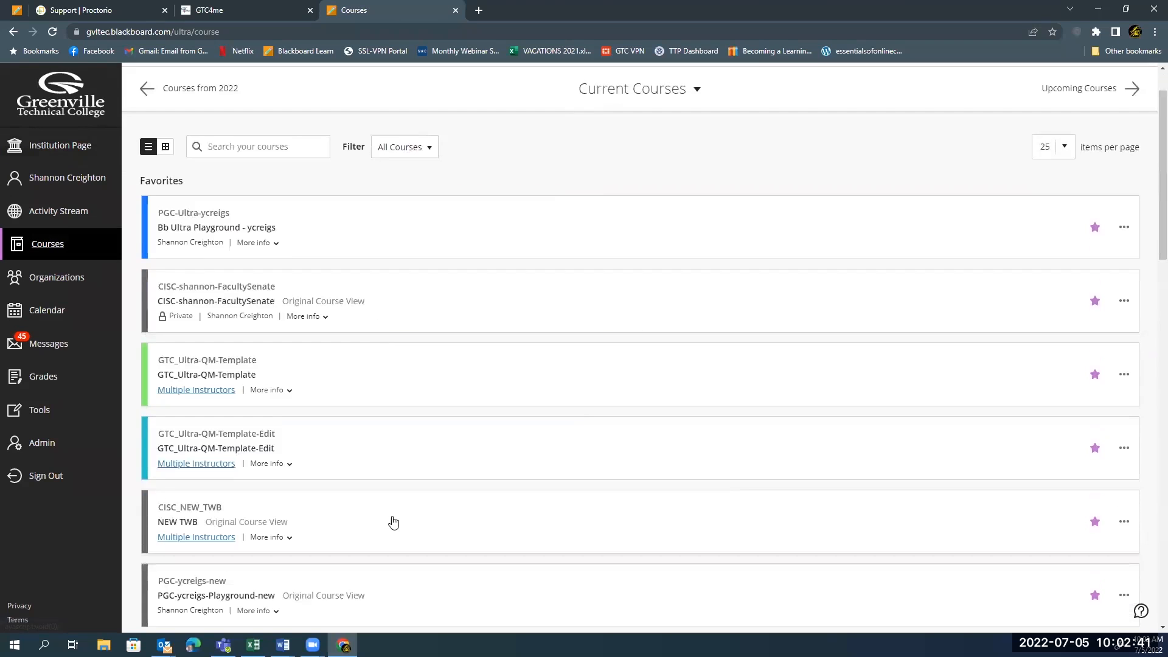
left_click(357, 522)
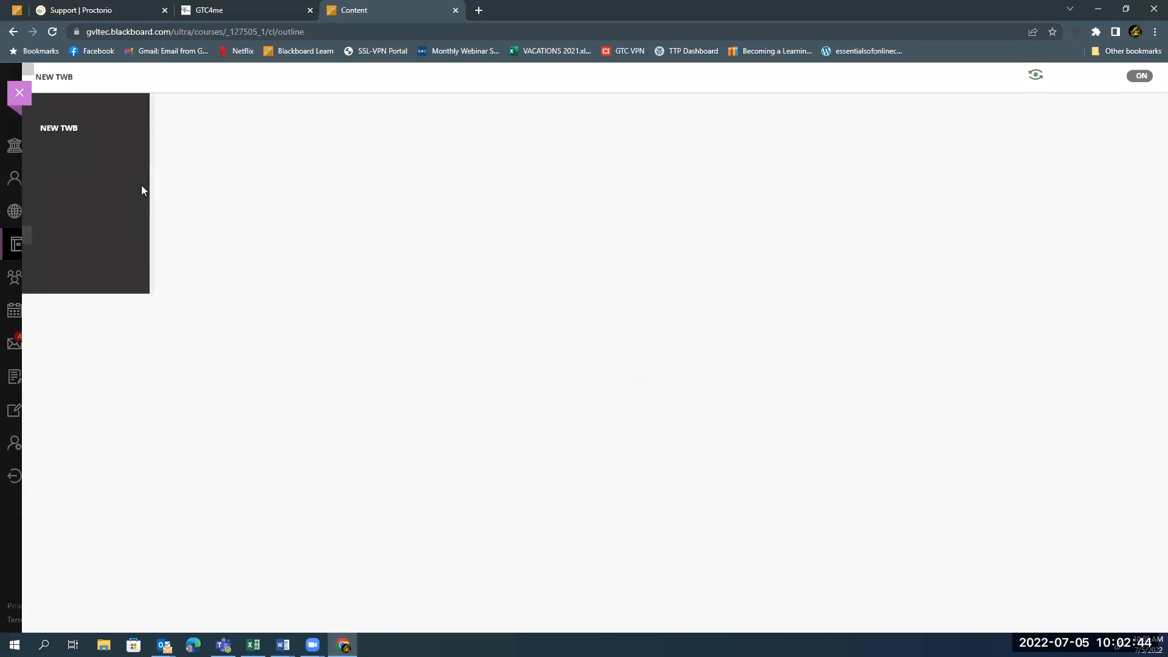
left_click(74, 204)
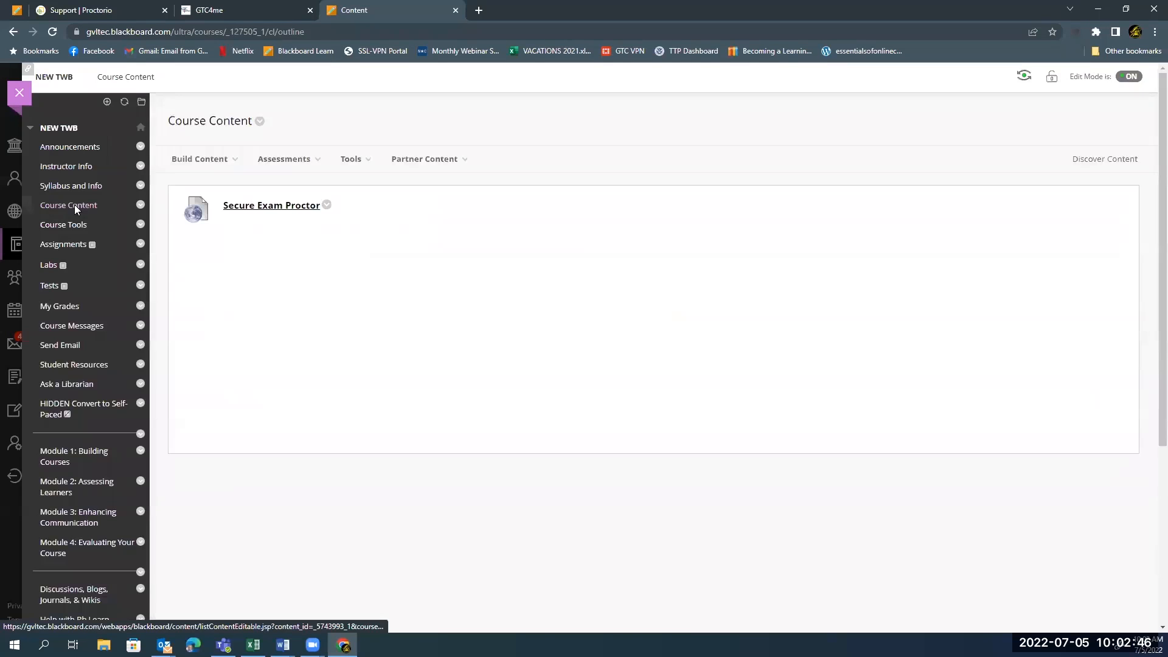
- Launch the Secure Exam Proctor link in Course Content, and close the NEW TWB course
left_click(272, 206)
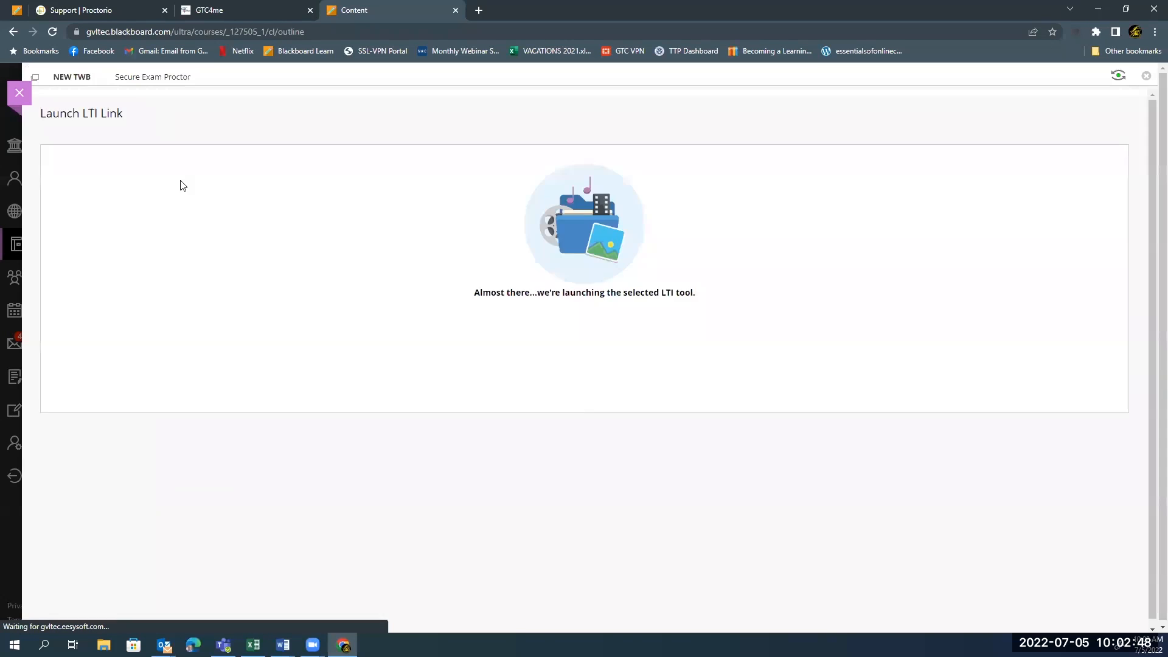
left_click(20, 92)
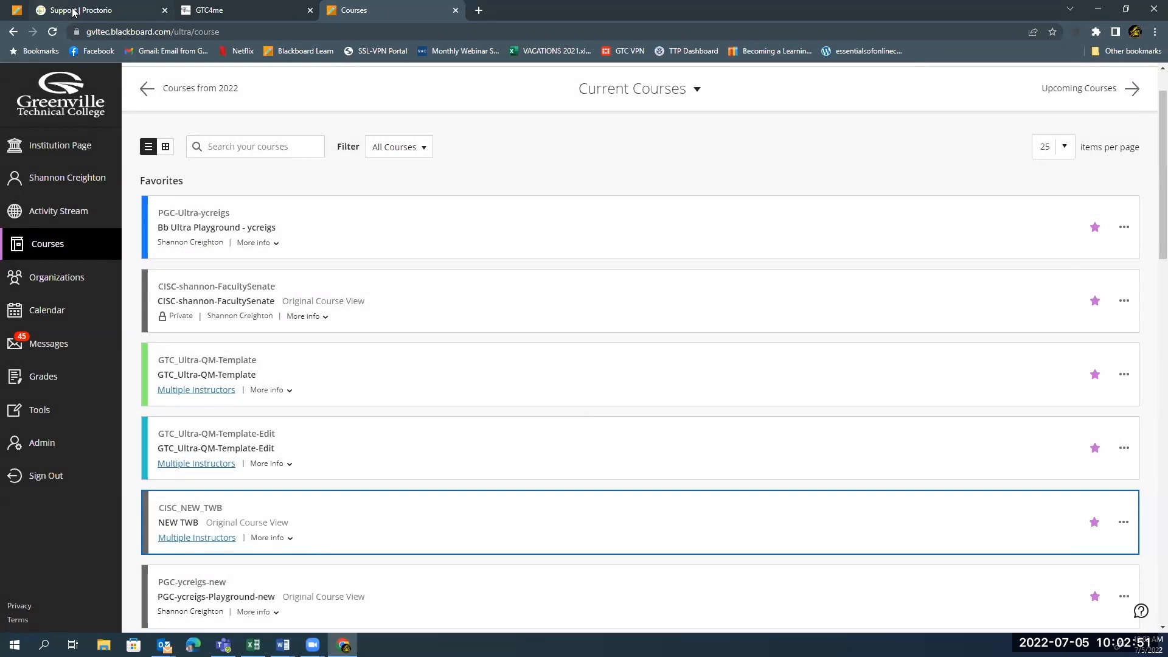
- Return to the Proctorio support site, go to its Help Center page and visit the Help Center
left_click(73, 11)
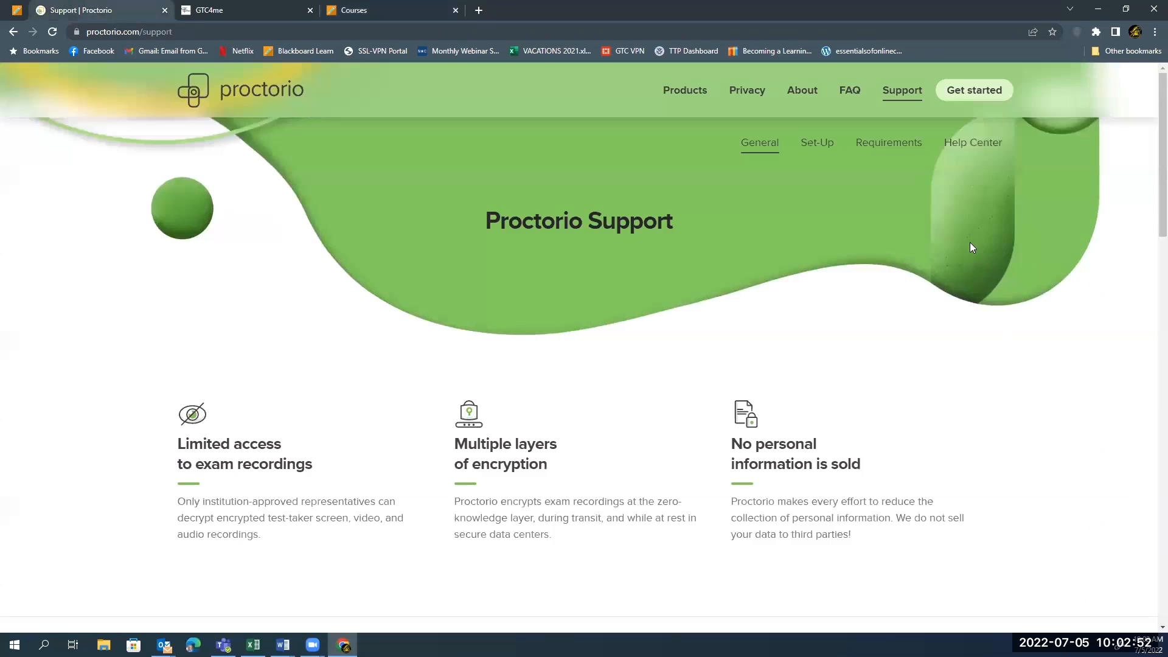
left_click(973, 143)
scroll(846, 268, "down", 3)
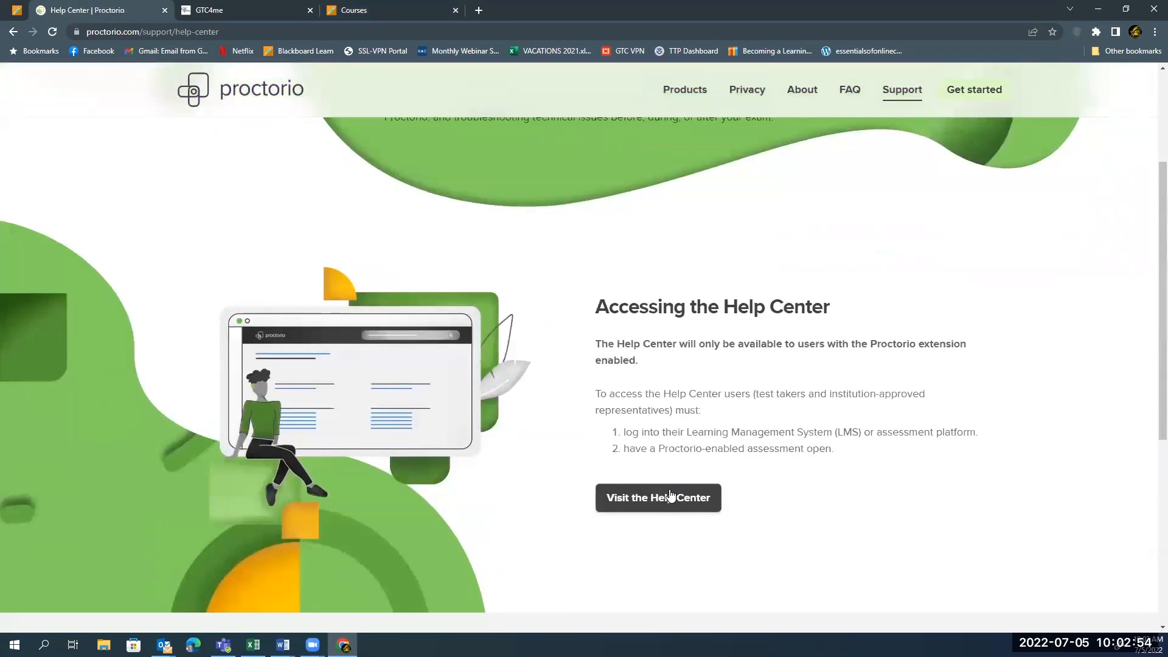
left_click(668, 498)
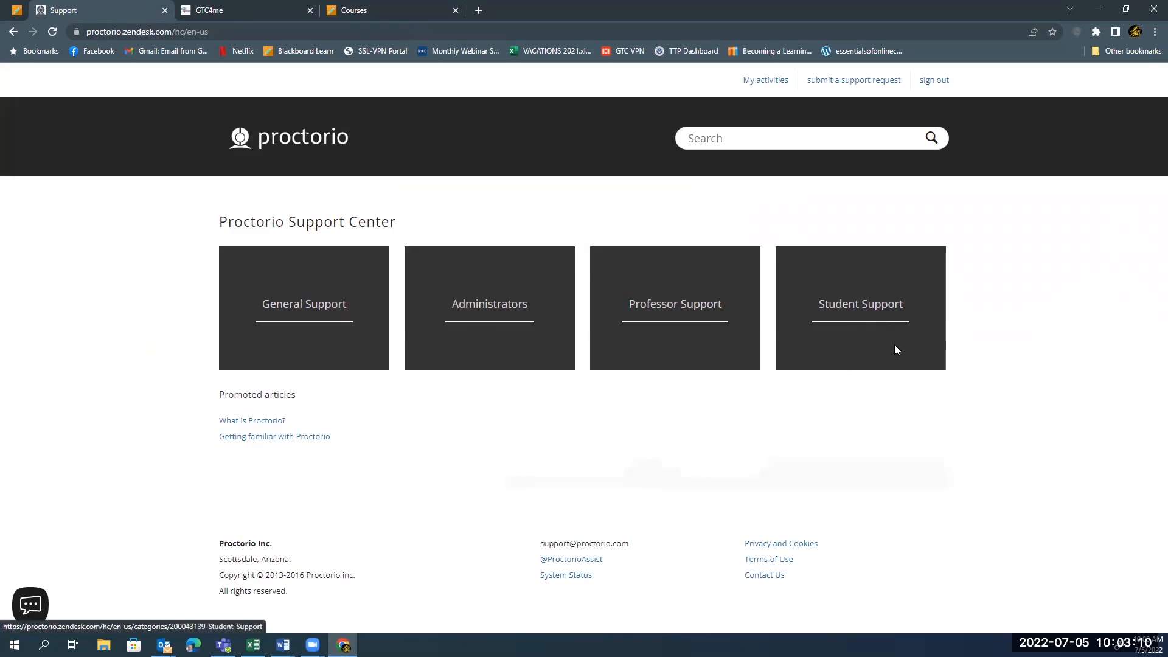
- Open Professor Support and review its article sections, from McGraw-Hill Connect to the FAQ, and the article search
left_click(705, 315)
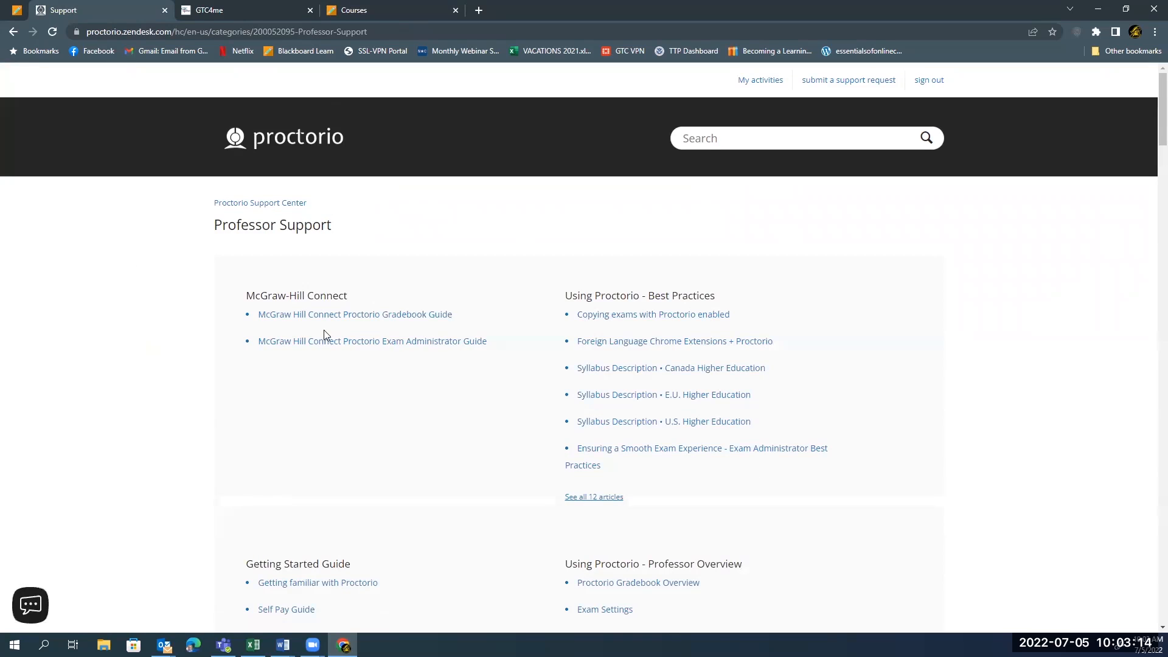
scroll(787, 401, "down", 1)
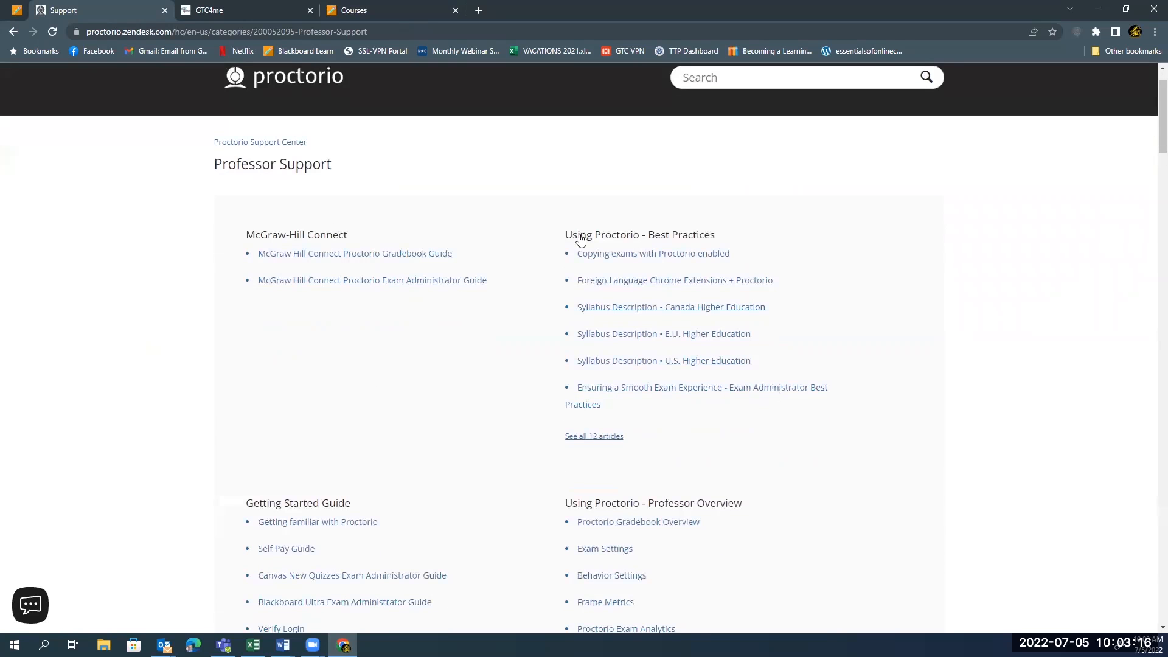
scroll(470, 357, "down", 2)
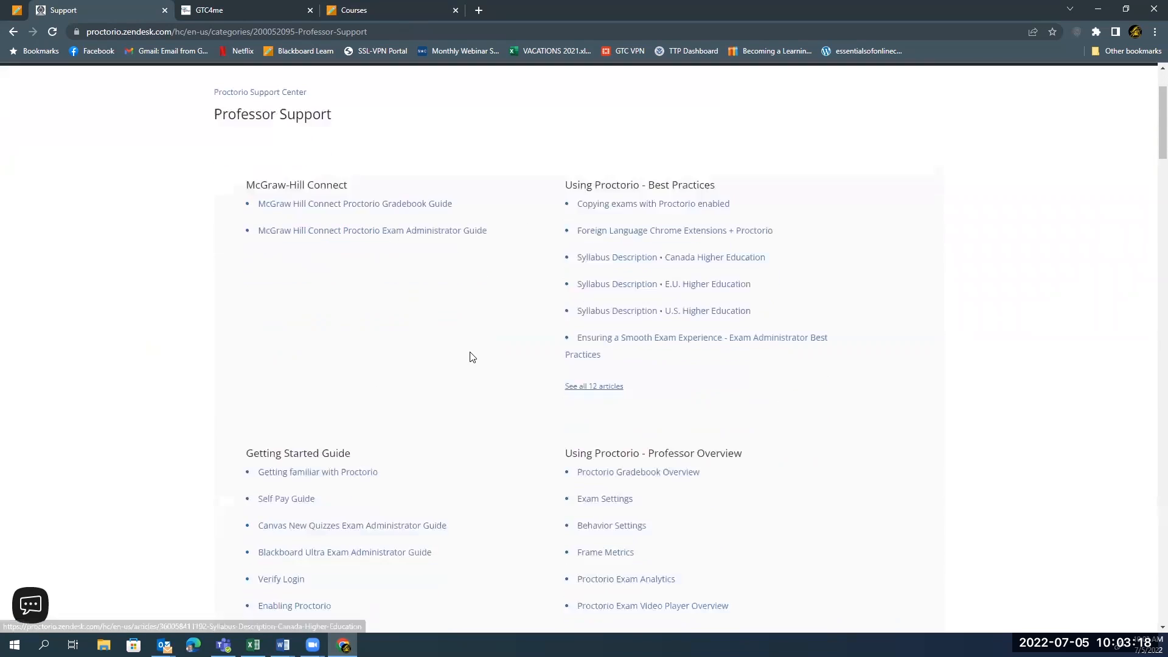
scroll(749, 490, "down", 4)
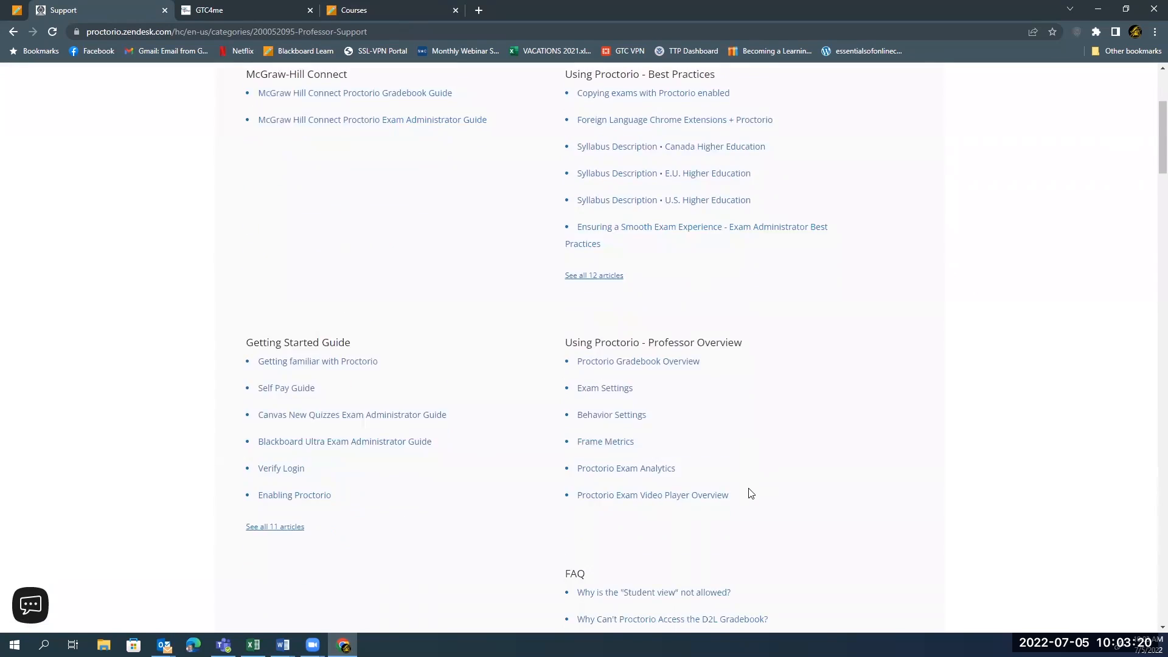
scroll(739, 487, "up", 4)
scroll(733, 482, "up", 3)
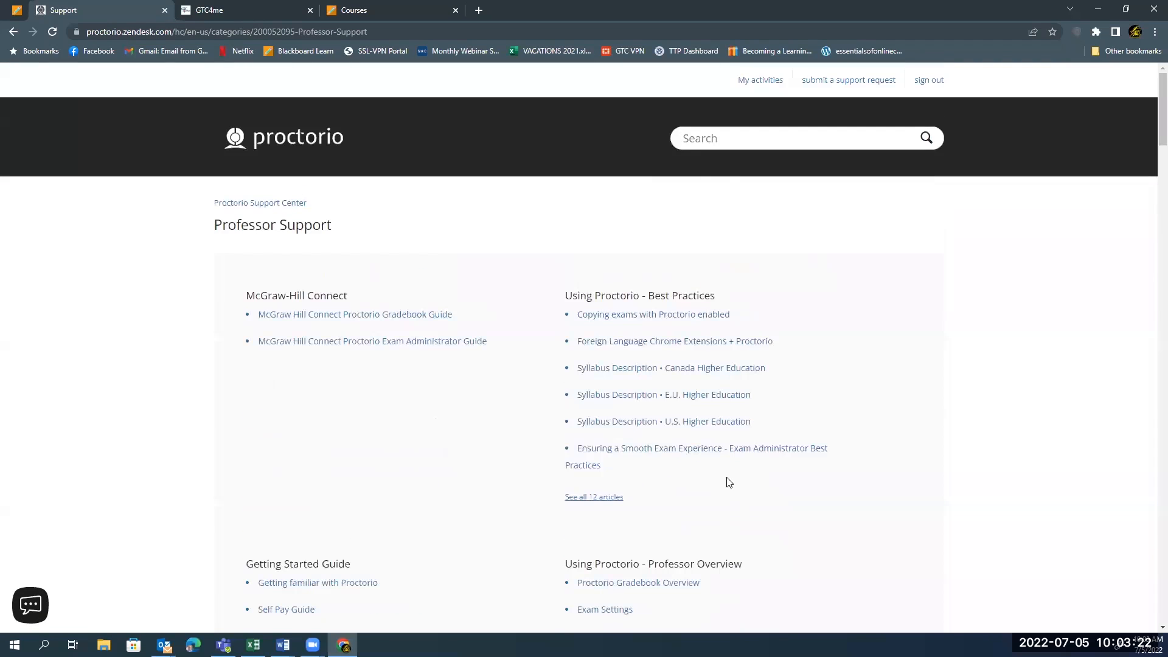
left_click(699, 135)
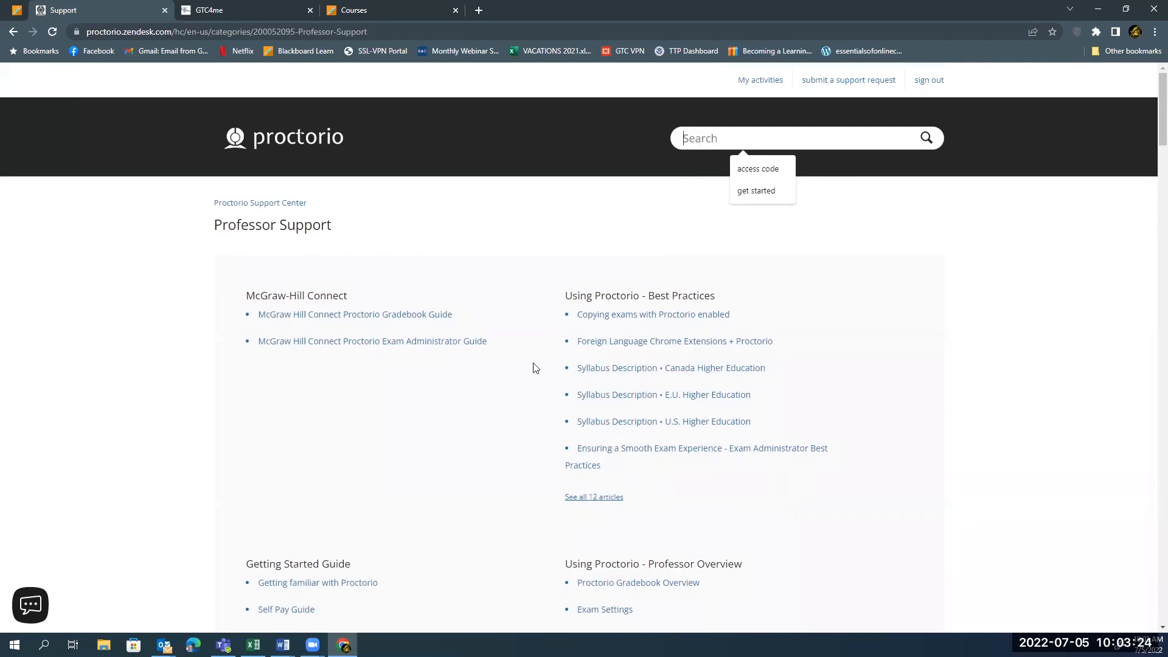
left_click(452, 439)
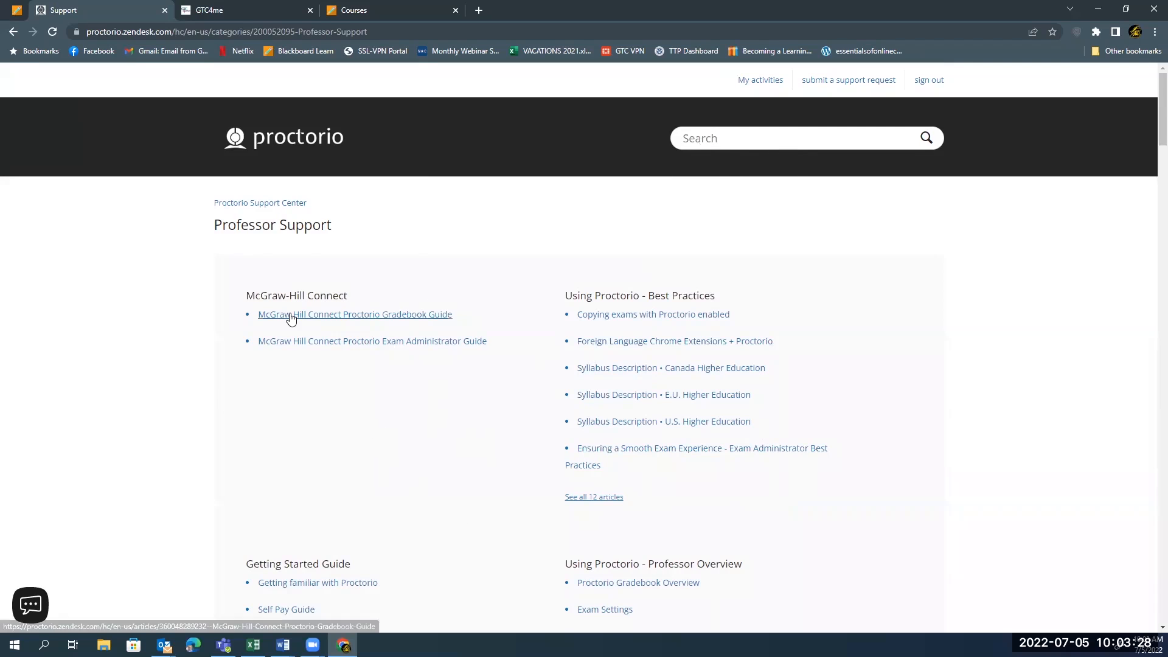
- Check the Blackboard course list, return to Proctorio's Professor Support page and look over its guides again
left_click(387, 12)
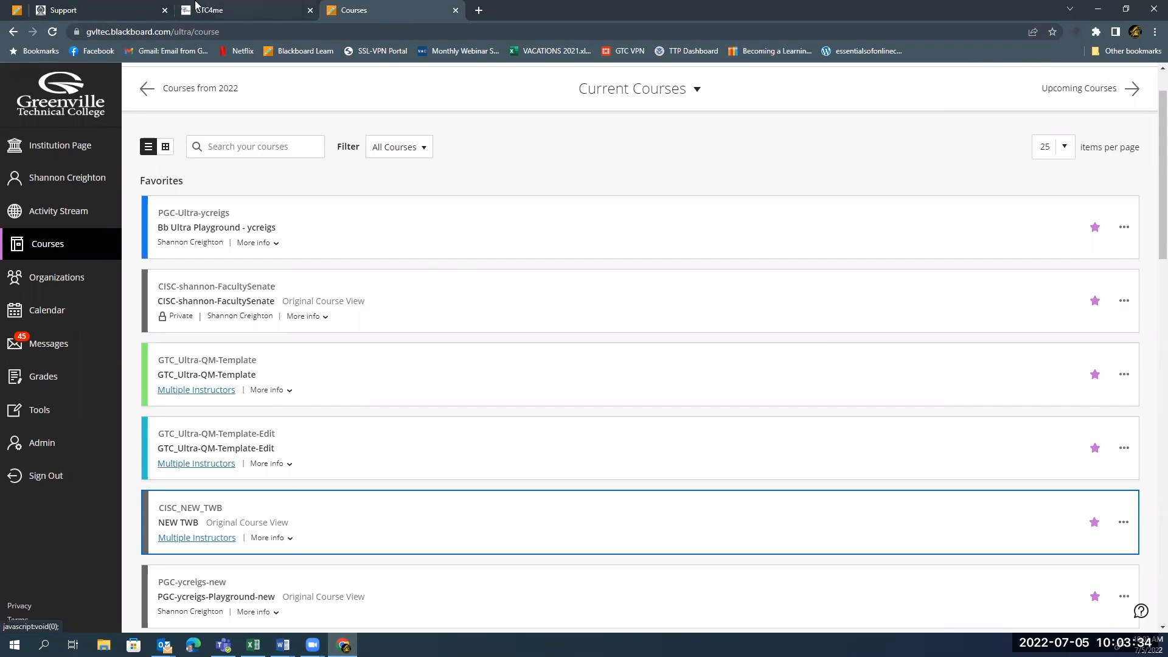
left_click(92, 10)
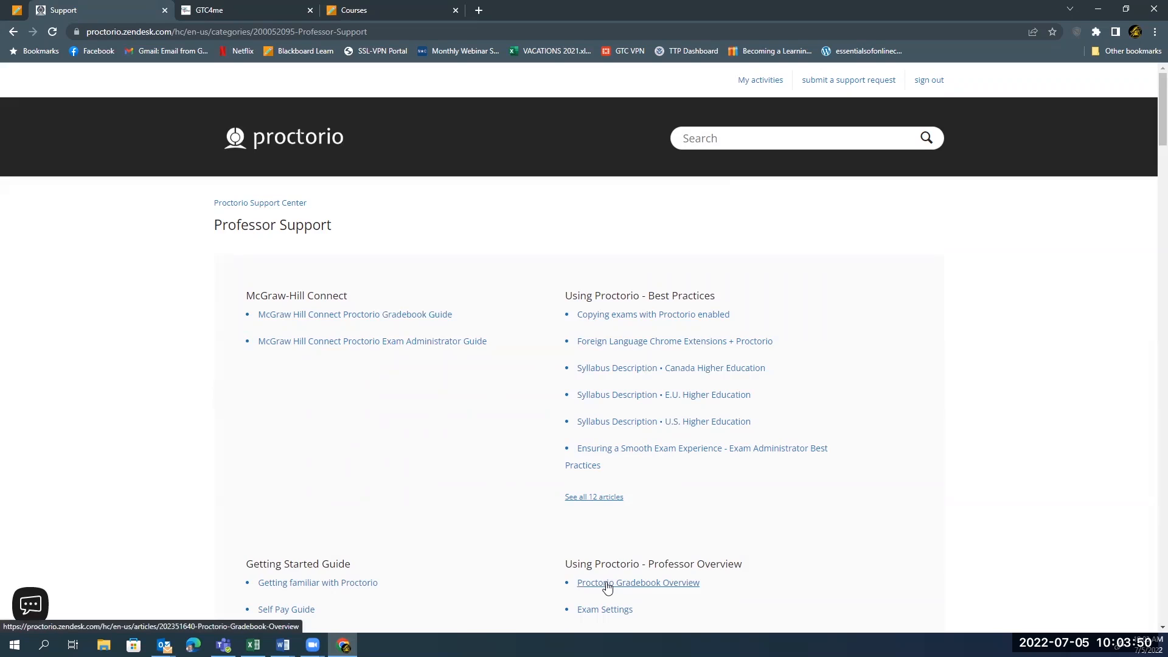
scroll(429, 489, "down", 2)
scroll(430, 489, "down", 1)
scroll(430, 487, "up", 2)
scroll(430, 490, "up", 1)
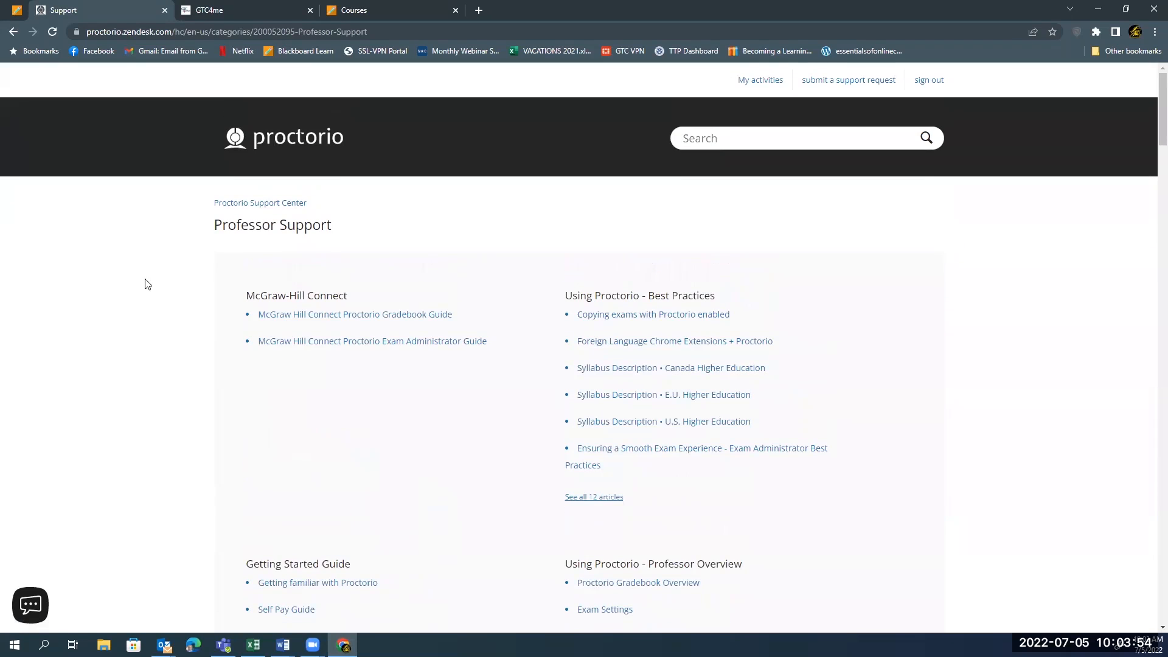